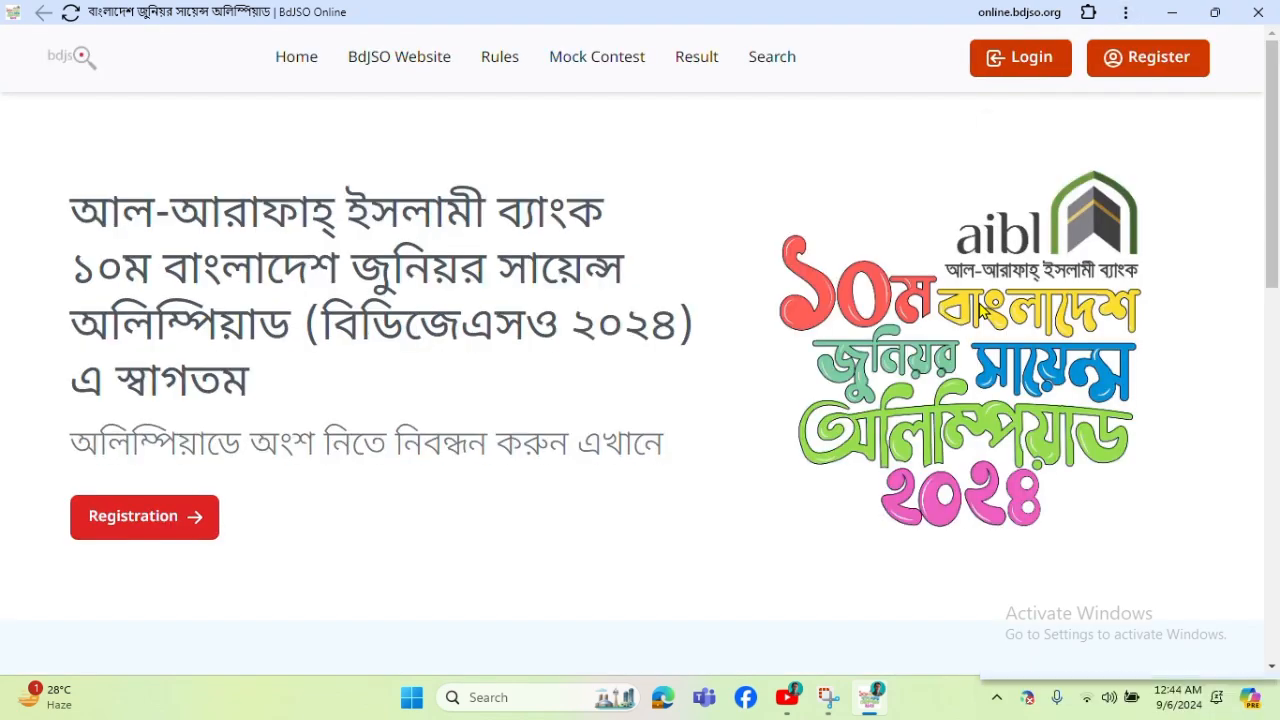
Dismiss the news widget and open the BdJSO 2024 online Registration page.
left_click(1265, 133)
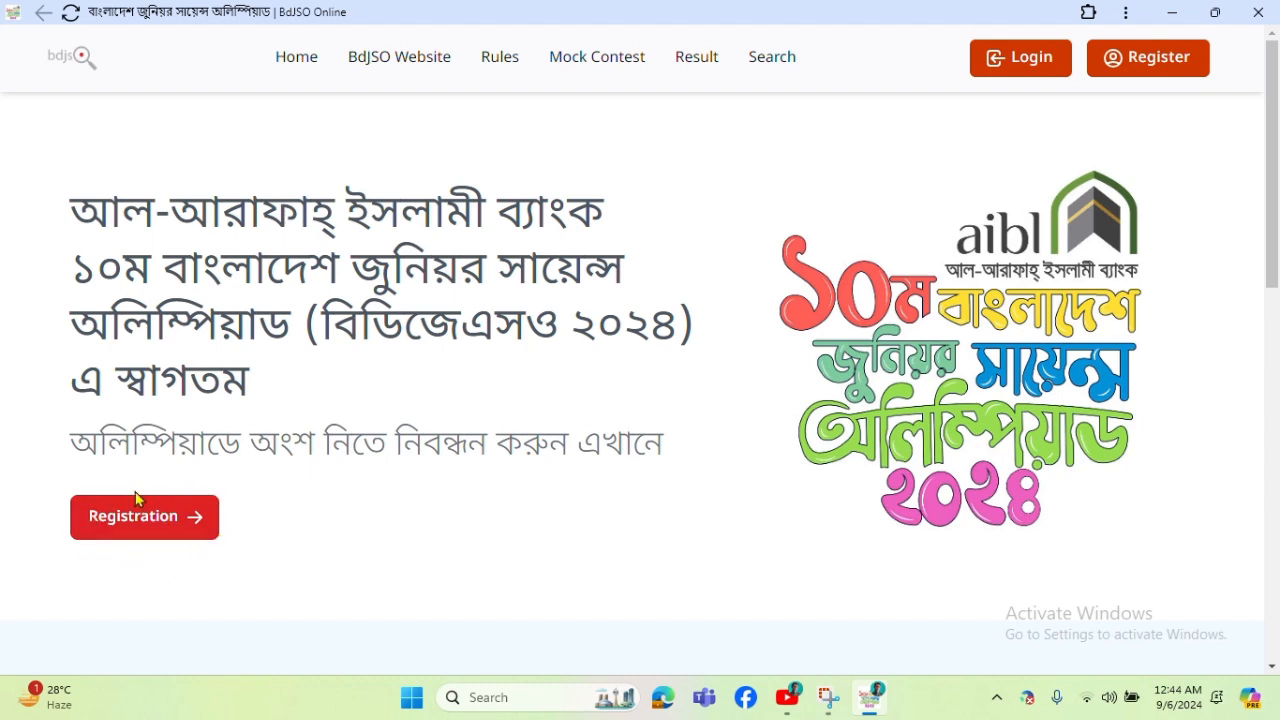
left_click(170, 515)
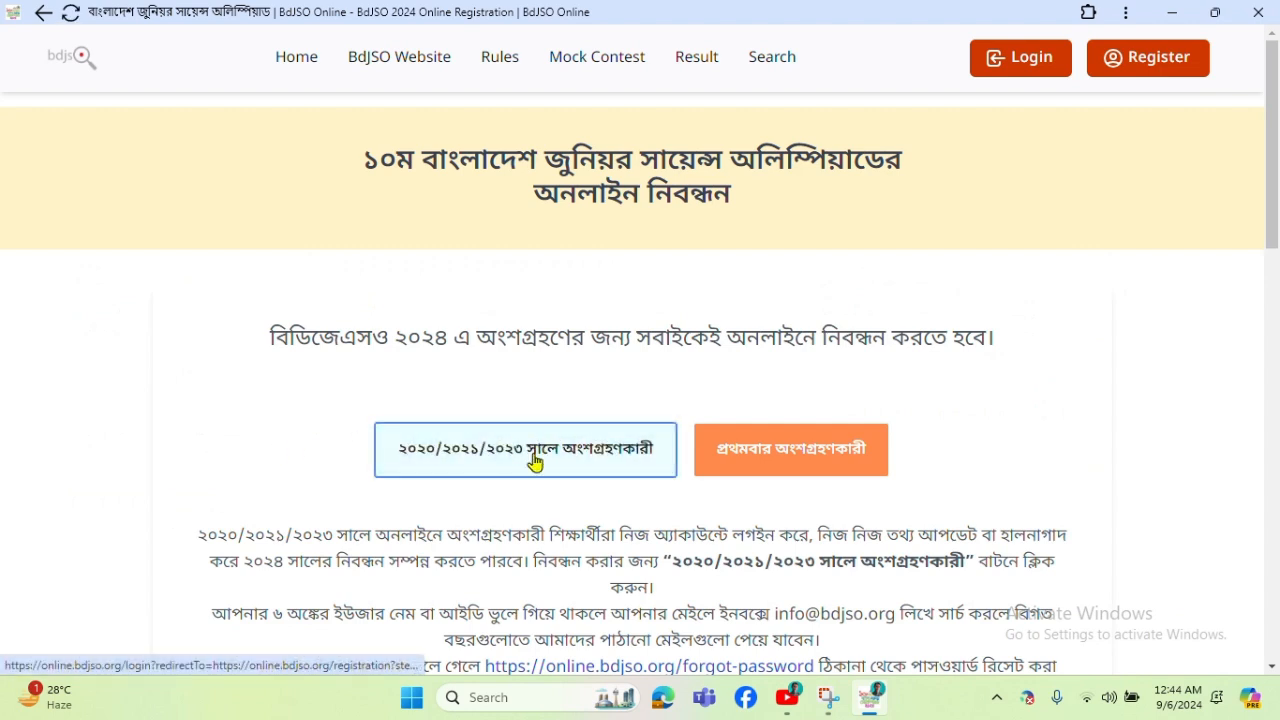
Choose first-time participant (প্রথমবার অংশগ্রহণকারী) registration and scroll down to the registration form.
left_click(586, 449)
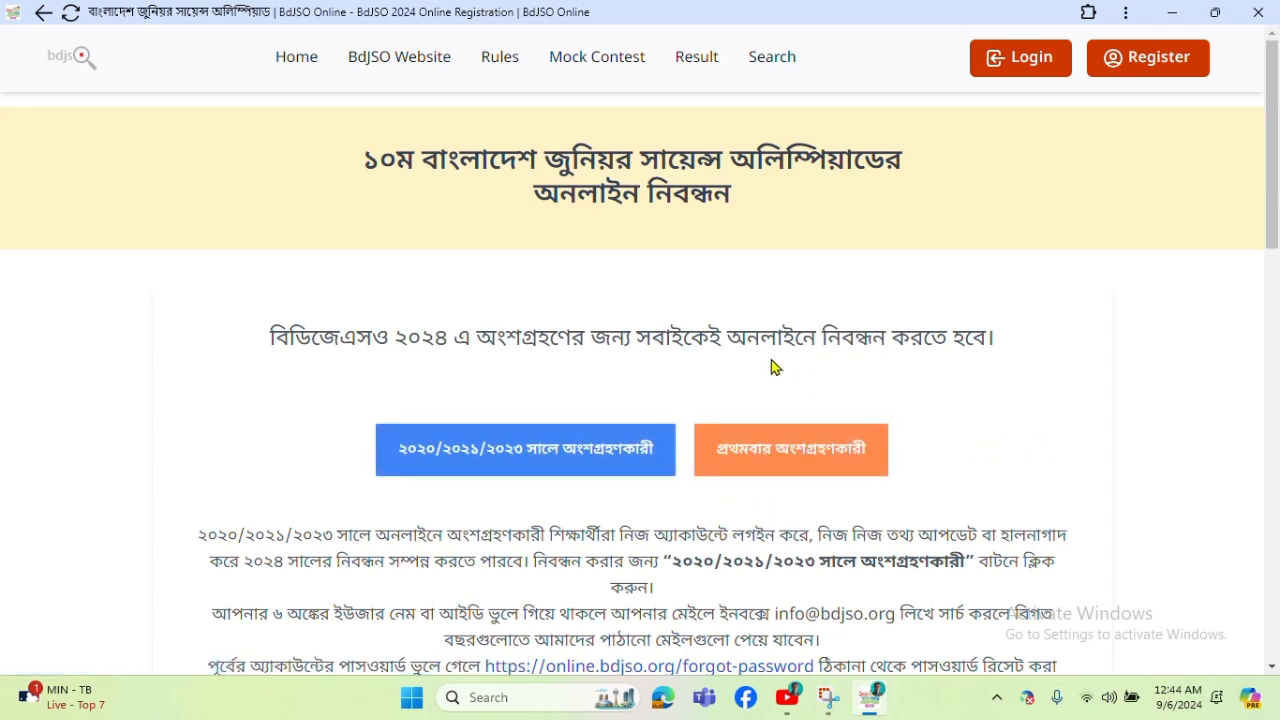
left_click(786, 476)
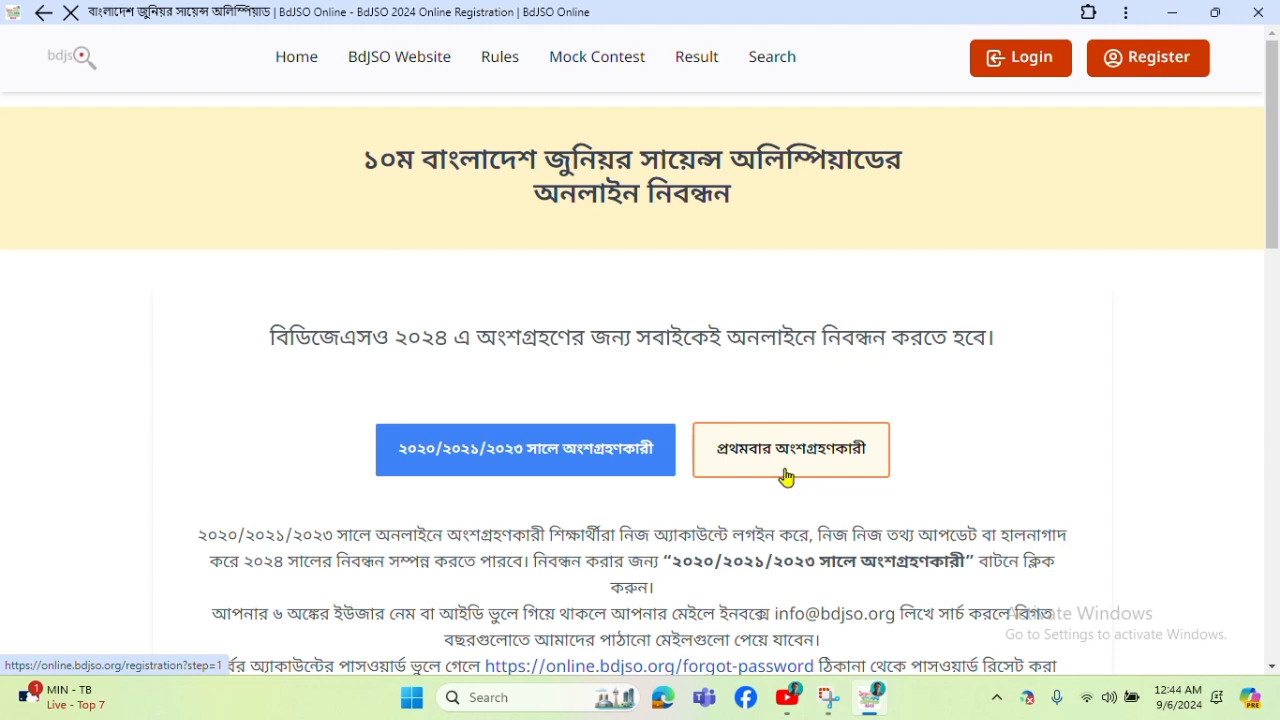
scroll(657, 420, "down", 2)
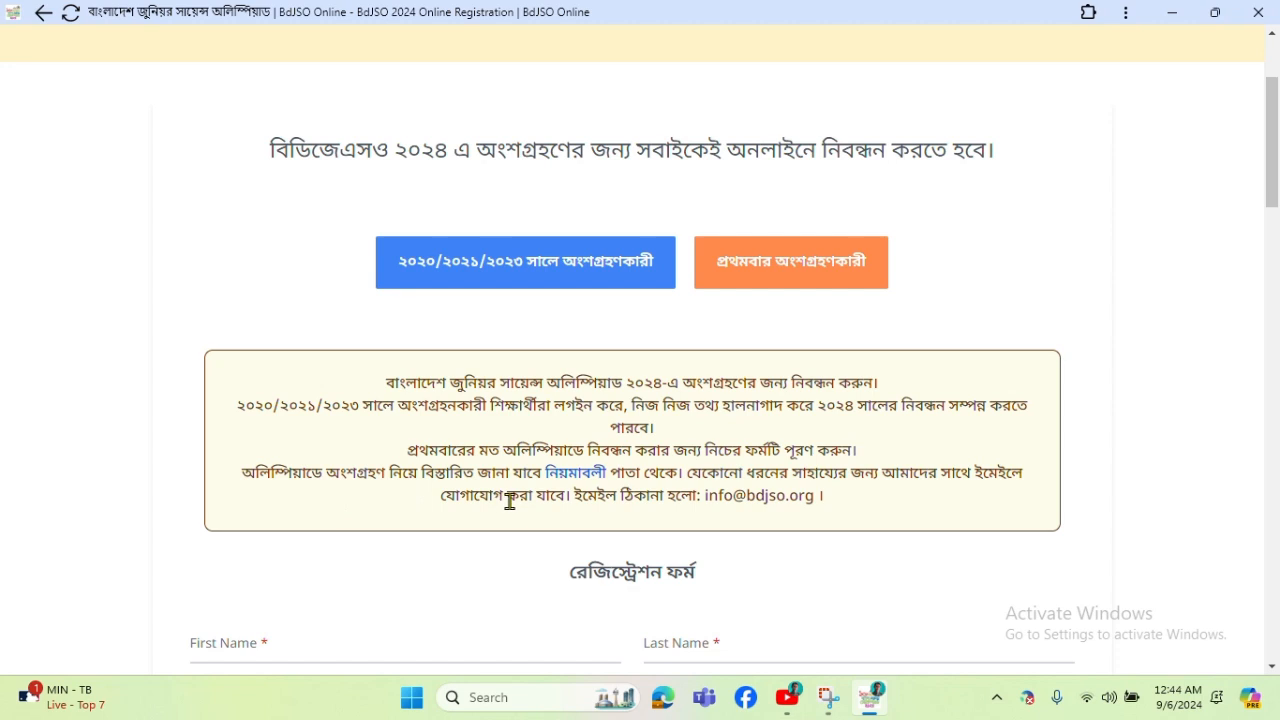
scroll(505, 500, "down", 2)
Correct the autofilled text so the First Name field holds the participant's first name.
left_click(304, 451)
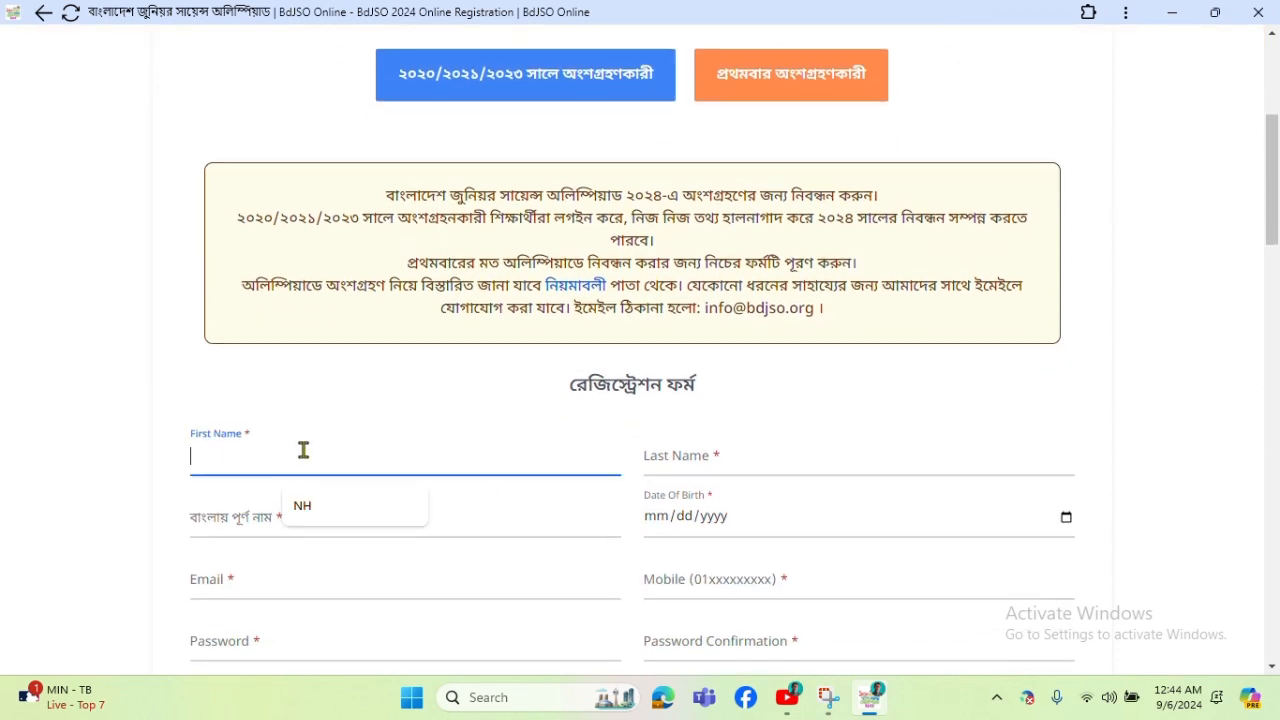
left_click(302, 506)
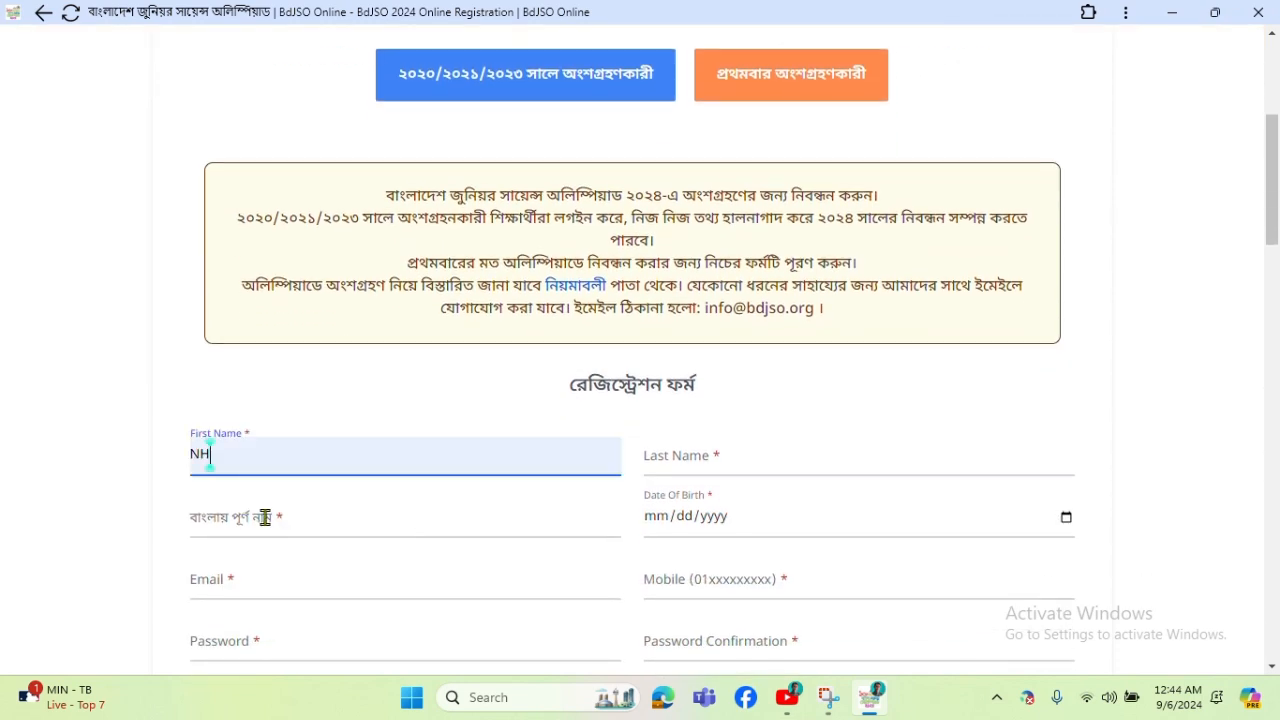
scroll(323, 449, "down", 1)
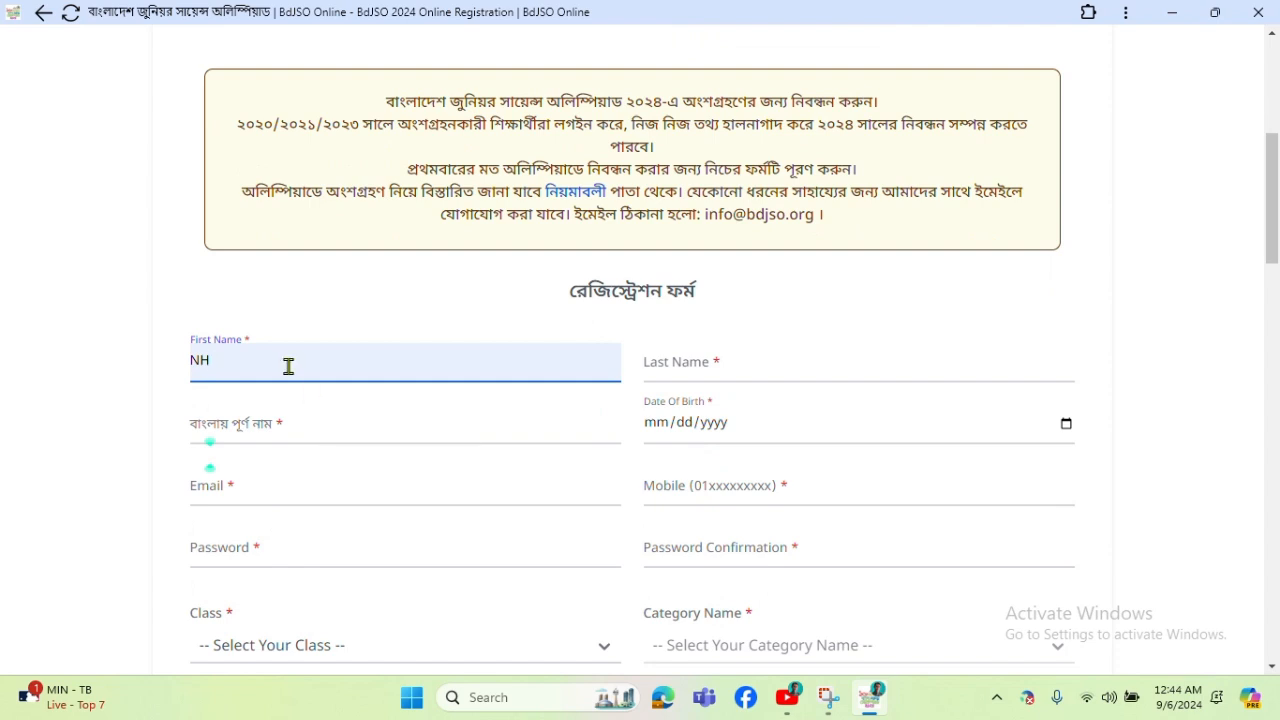
key("BackSpace")
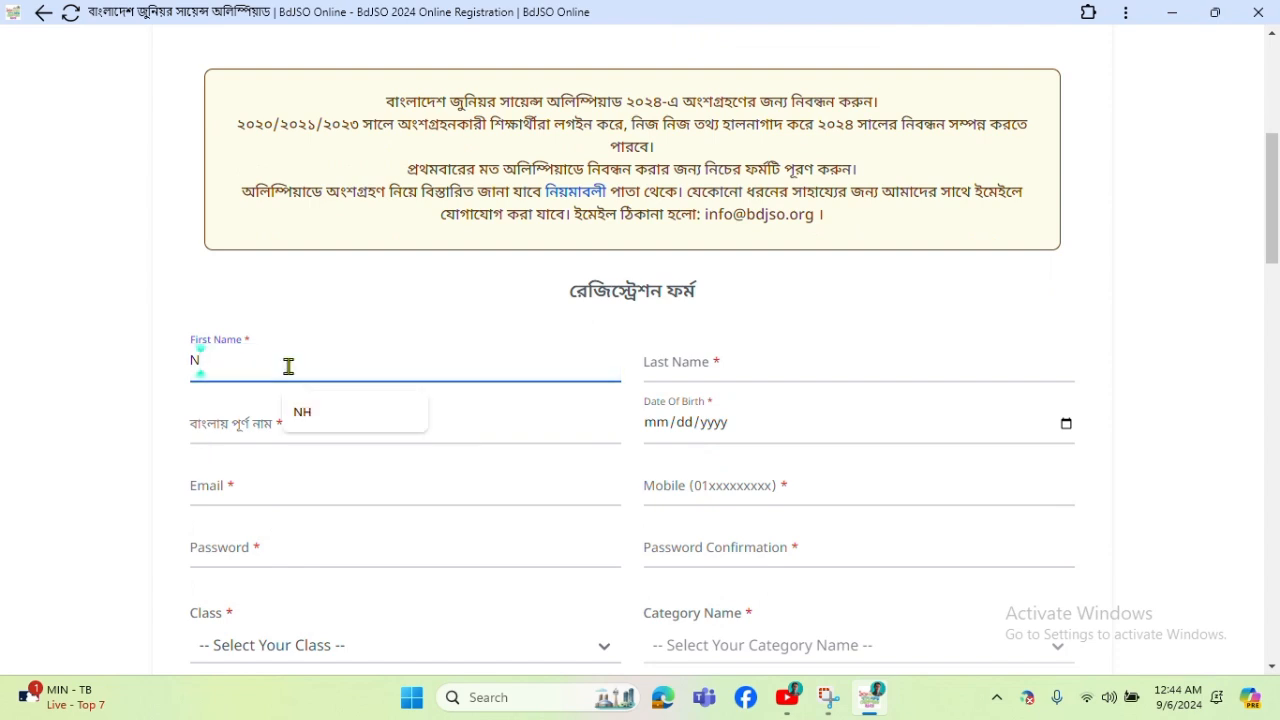
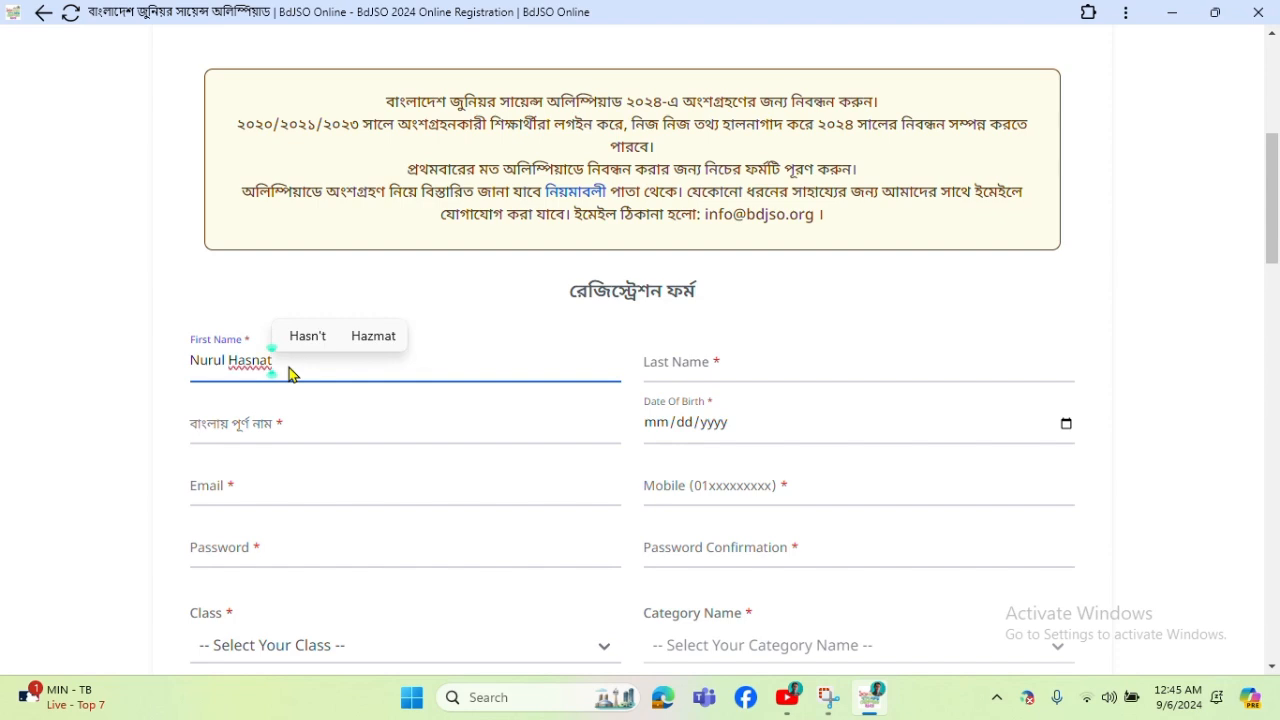
left_click(276, 427)
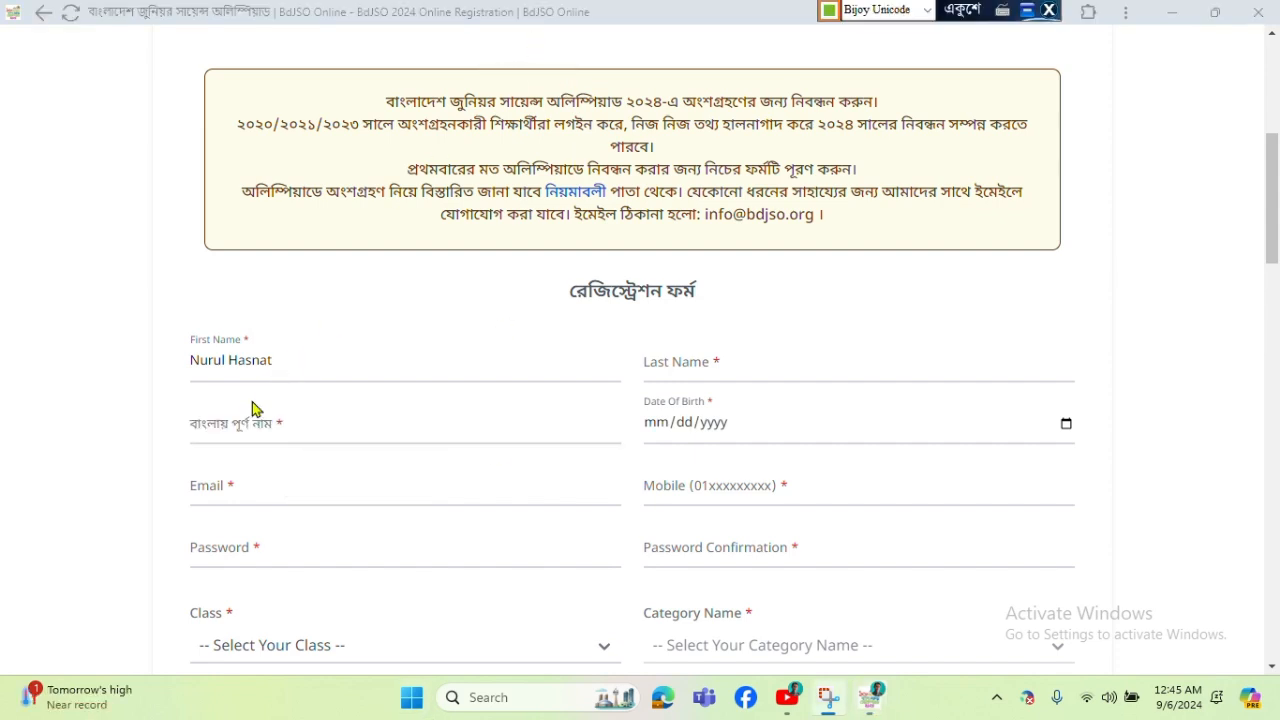
Start the Bangla full name from the autofill suggestion and fix its ending.
left_click(238, 424)
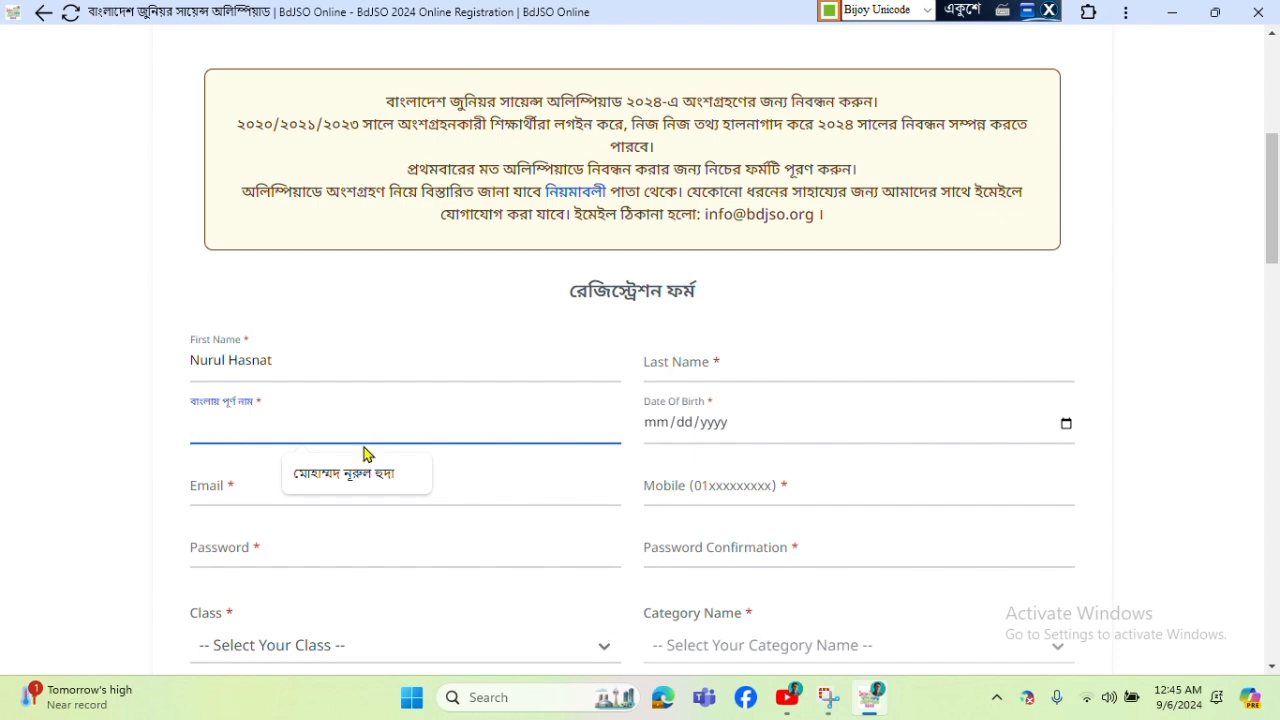
left_click(365, 476)
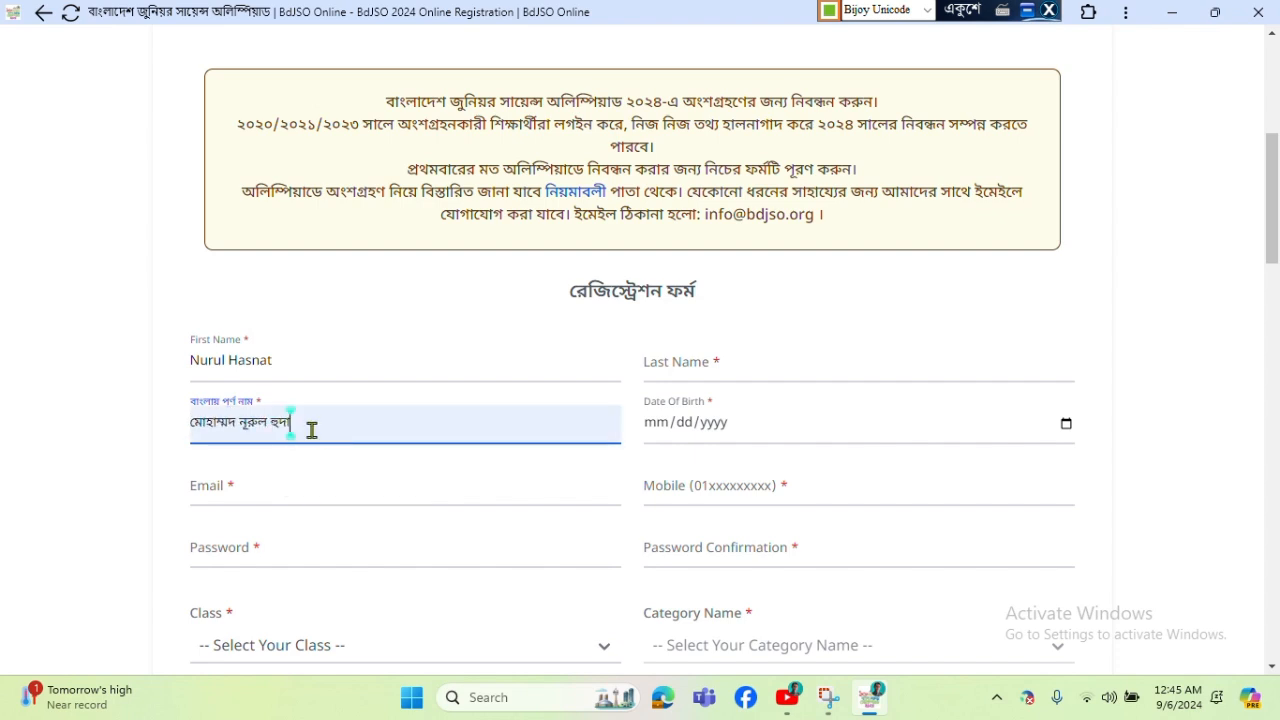
key("BackSpace")
key("BackSpace")
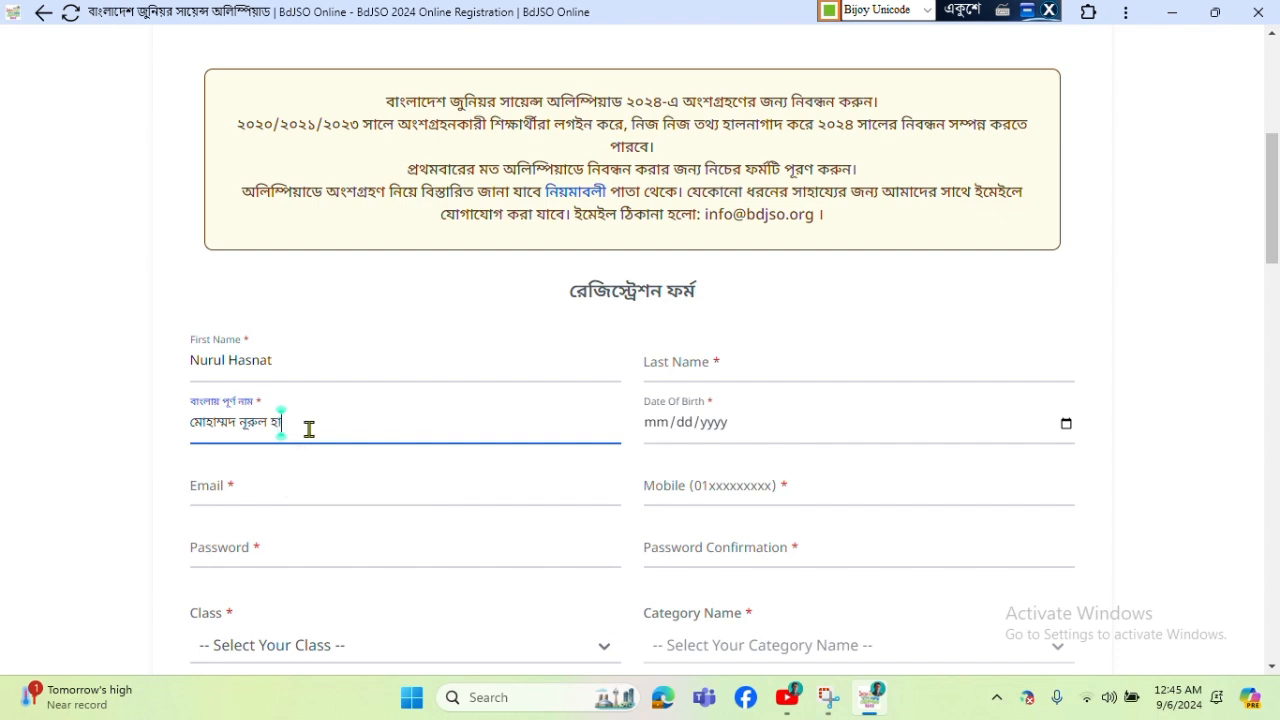
double_click(240, 422)
left_click(241, 422)
key("BackSpace")
key("BackSpace")
Replace the leading word and append the remaining part of the participant's Bangla name.
double_click(241, 422)
key("BackSpace")
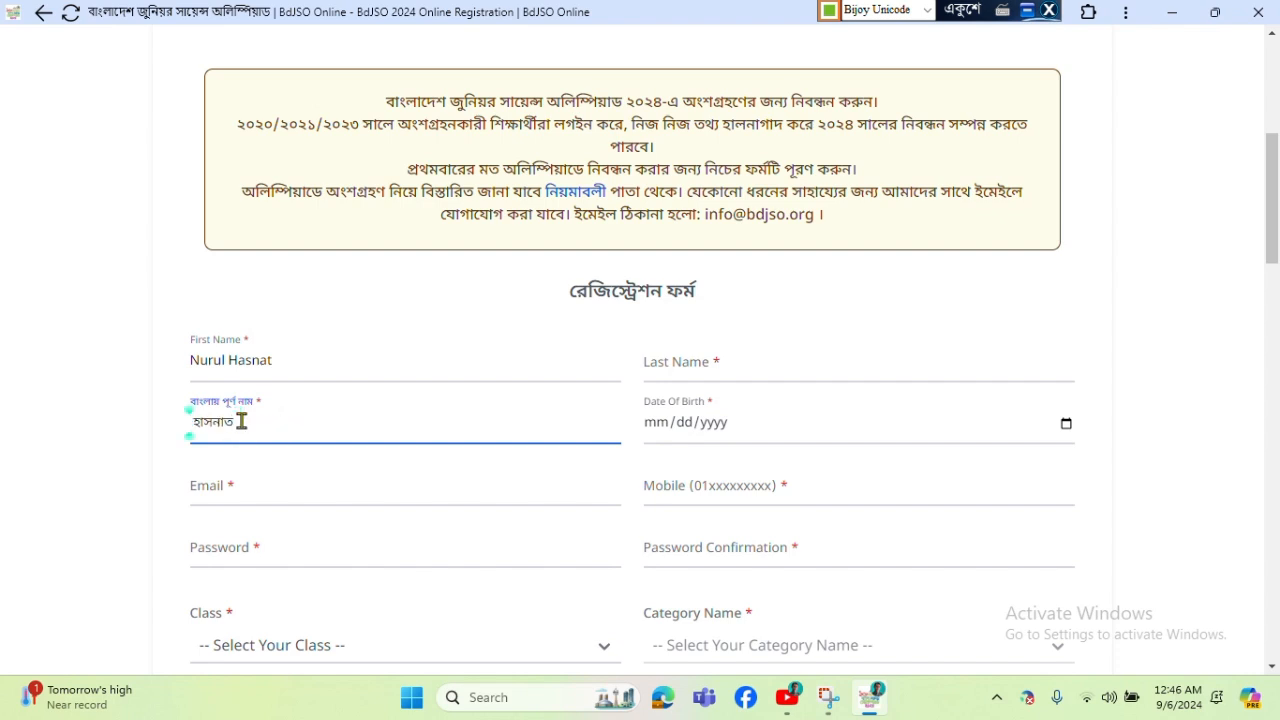
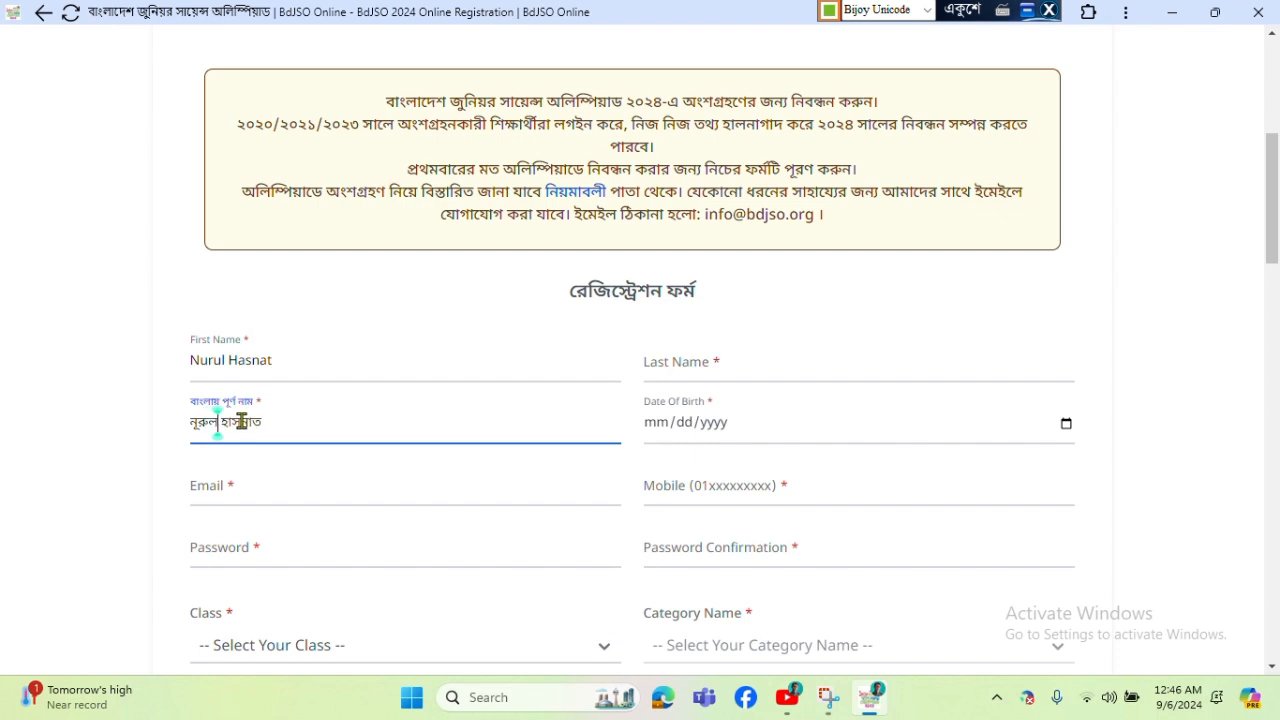
left_click(275, 421)
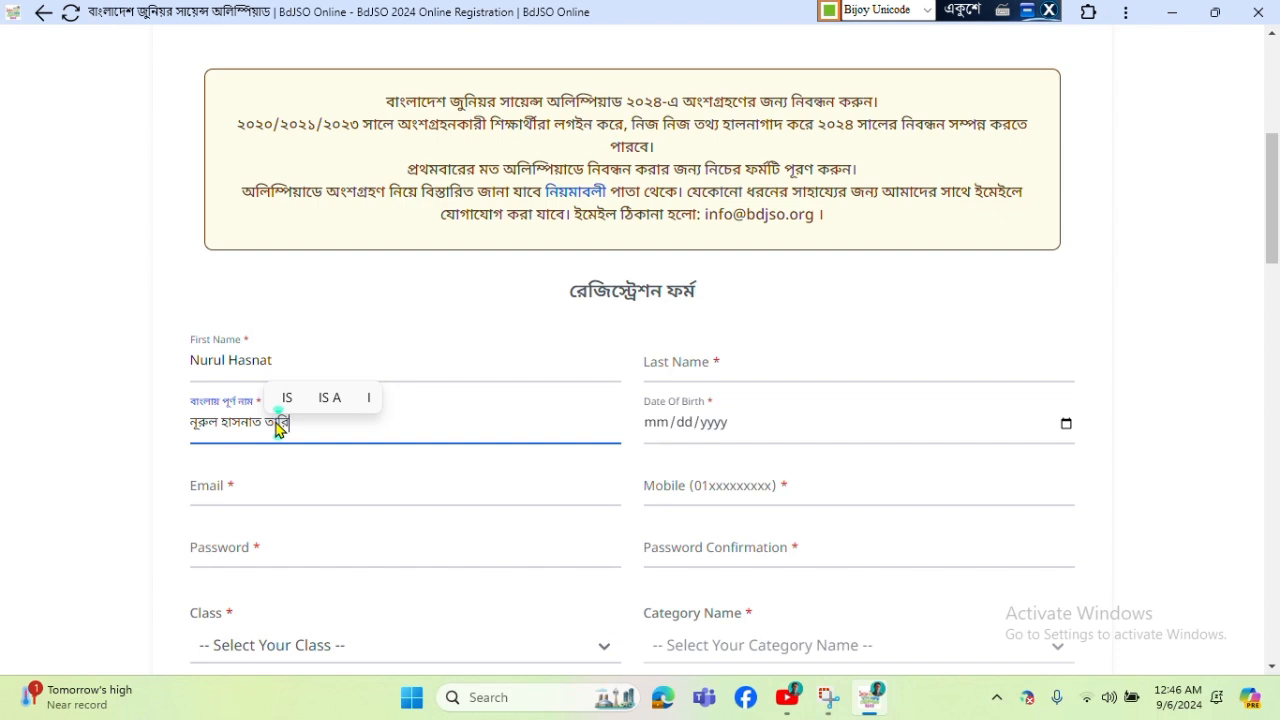
left_click(532, 29)
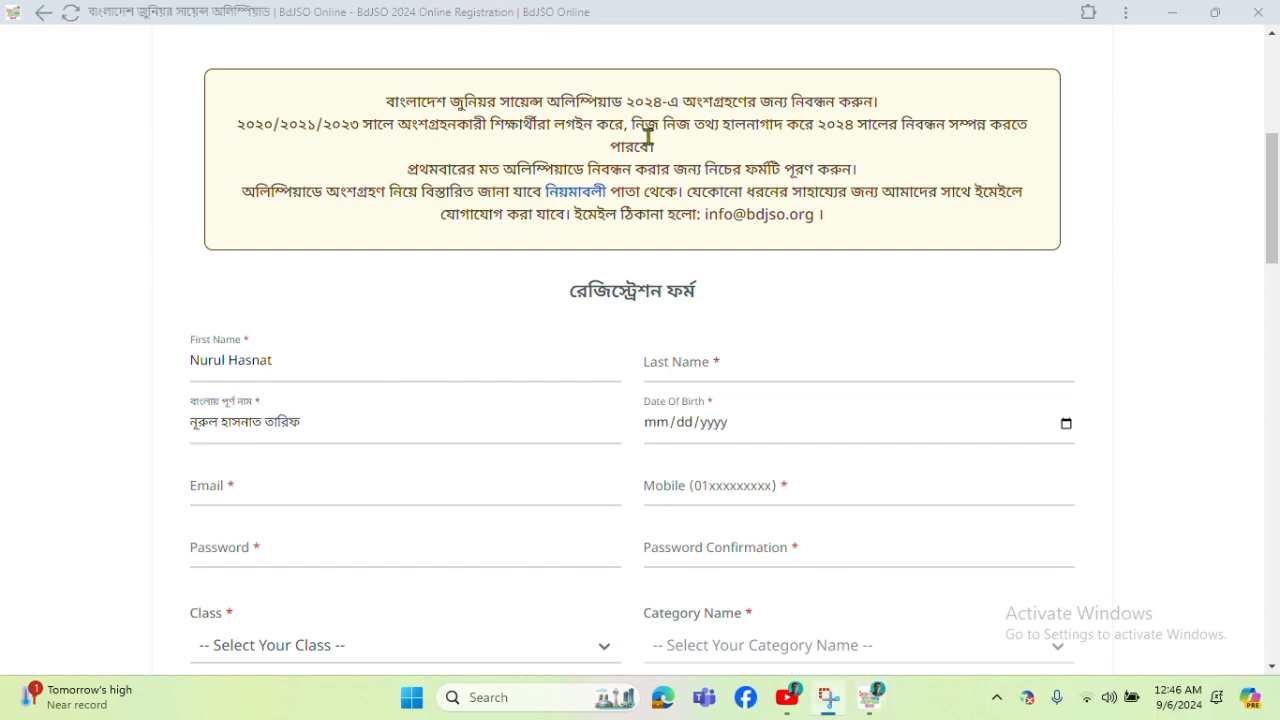
scroll(532, 261, "down", 1)
Fill the email from the saved suggestion and enter the account password.
left_click(269, 406)
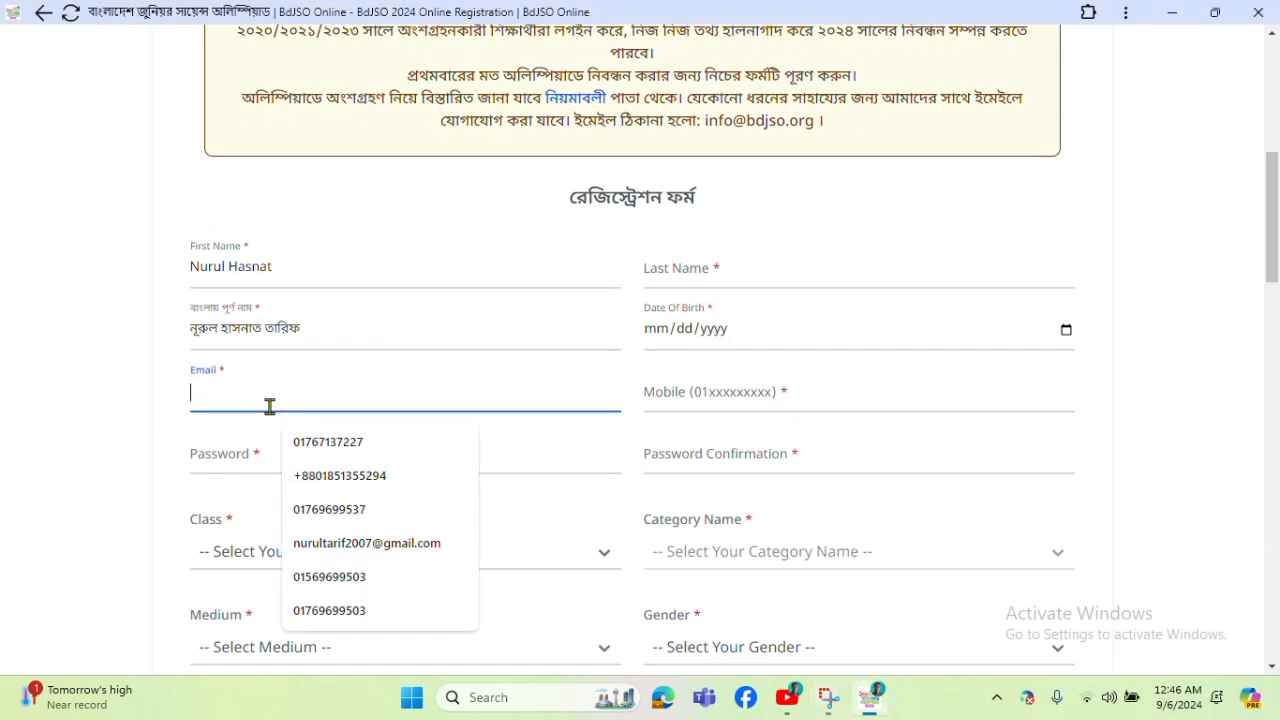
left_click(367, 543)
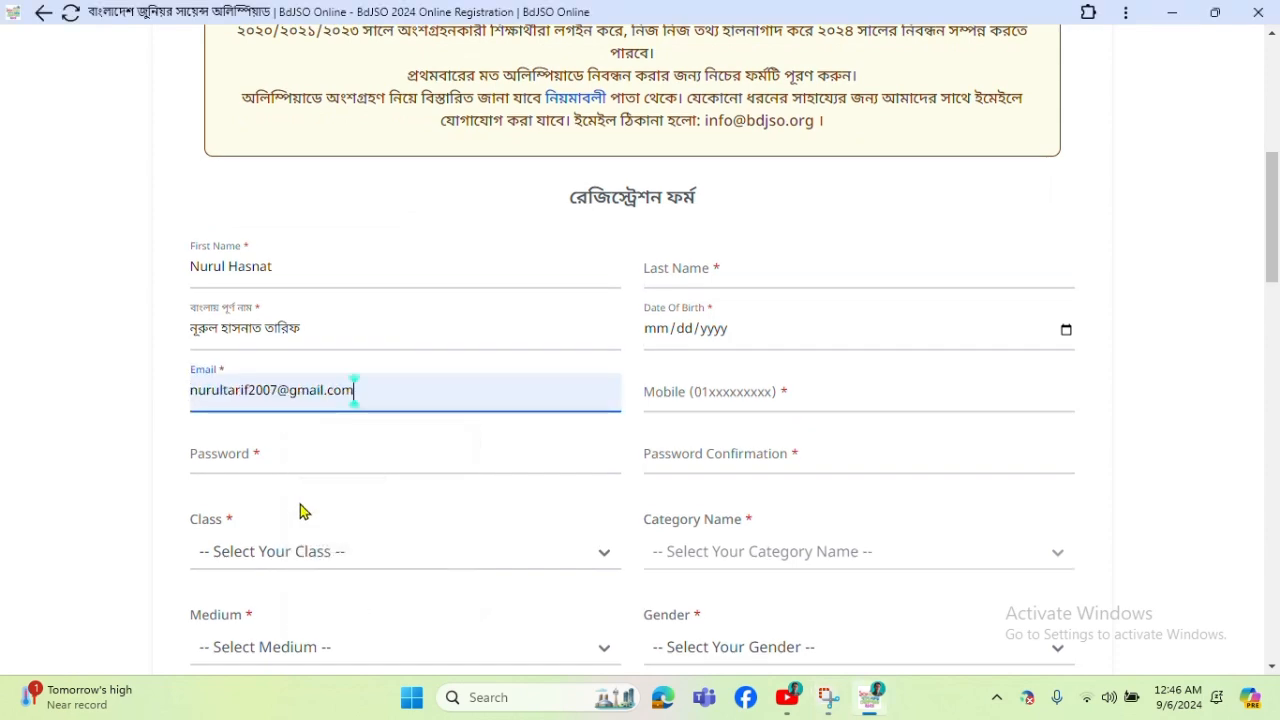
scroll(242, 372, "down", 1)
left_click(242, 370)
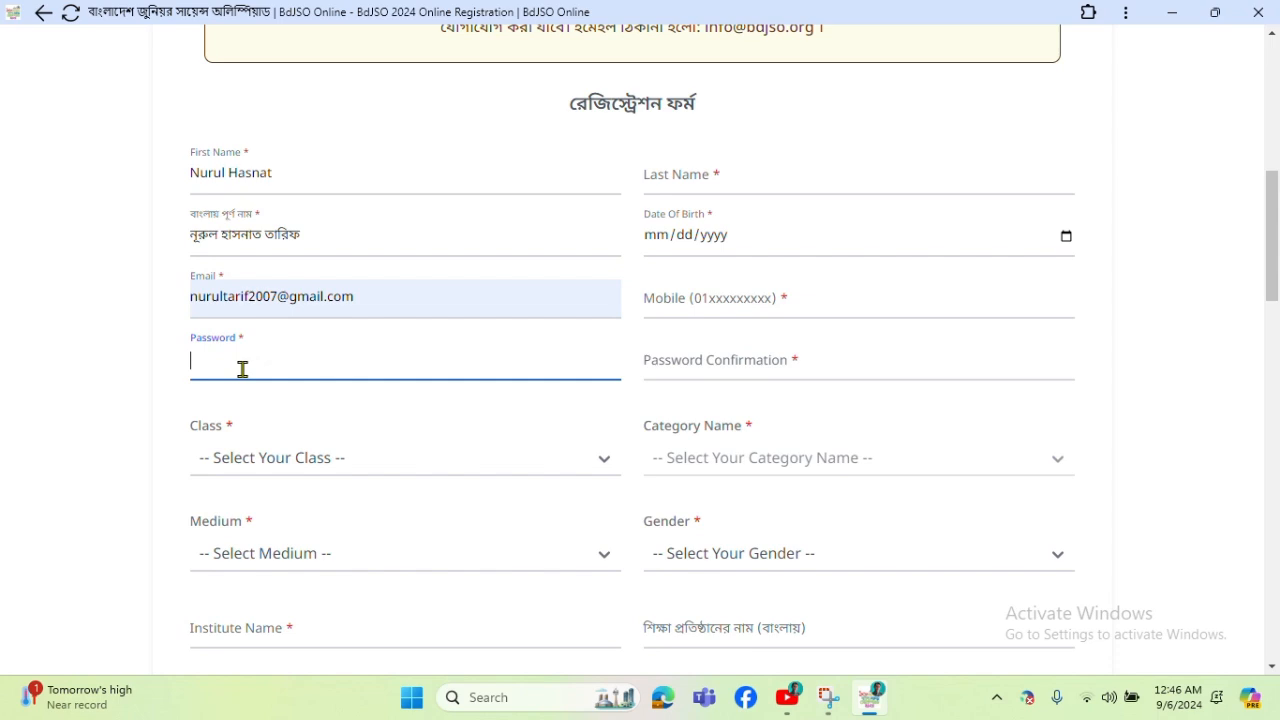
type("******")
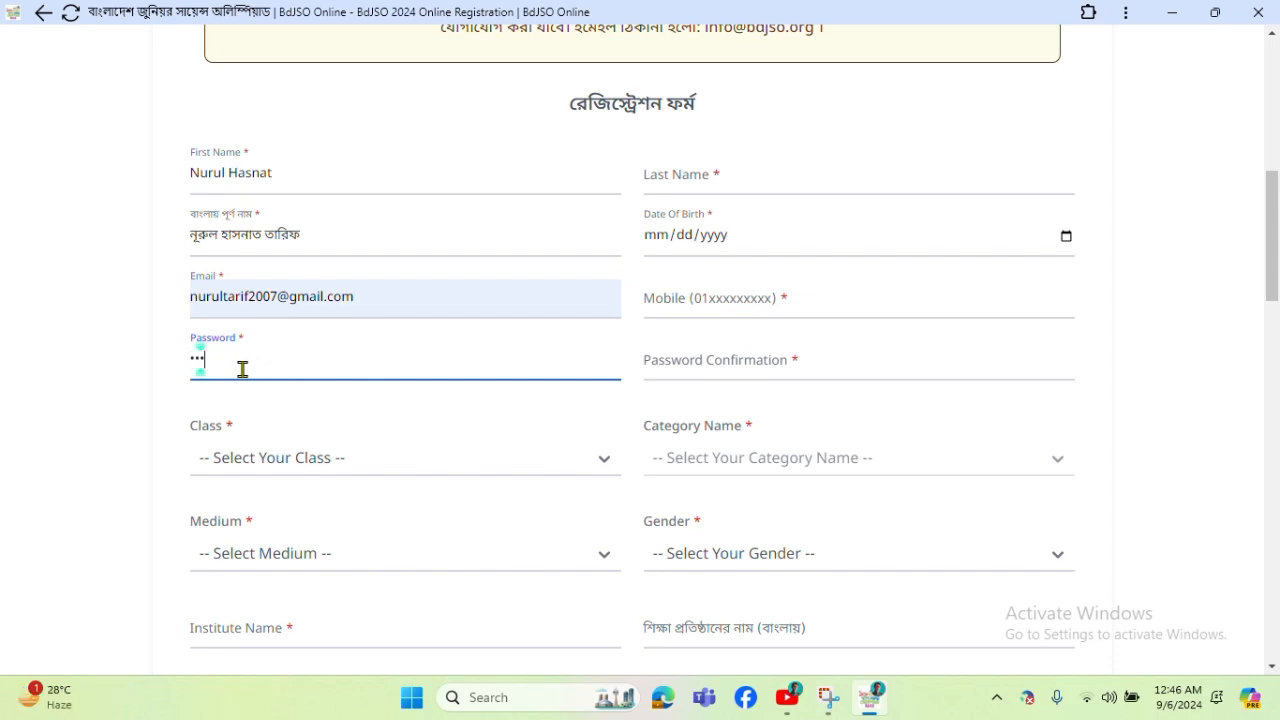
type("******")
Set the class to Class 10 and the study medium to Bangla Medium.
left_click(325, 457)
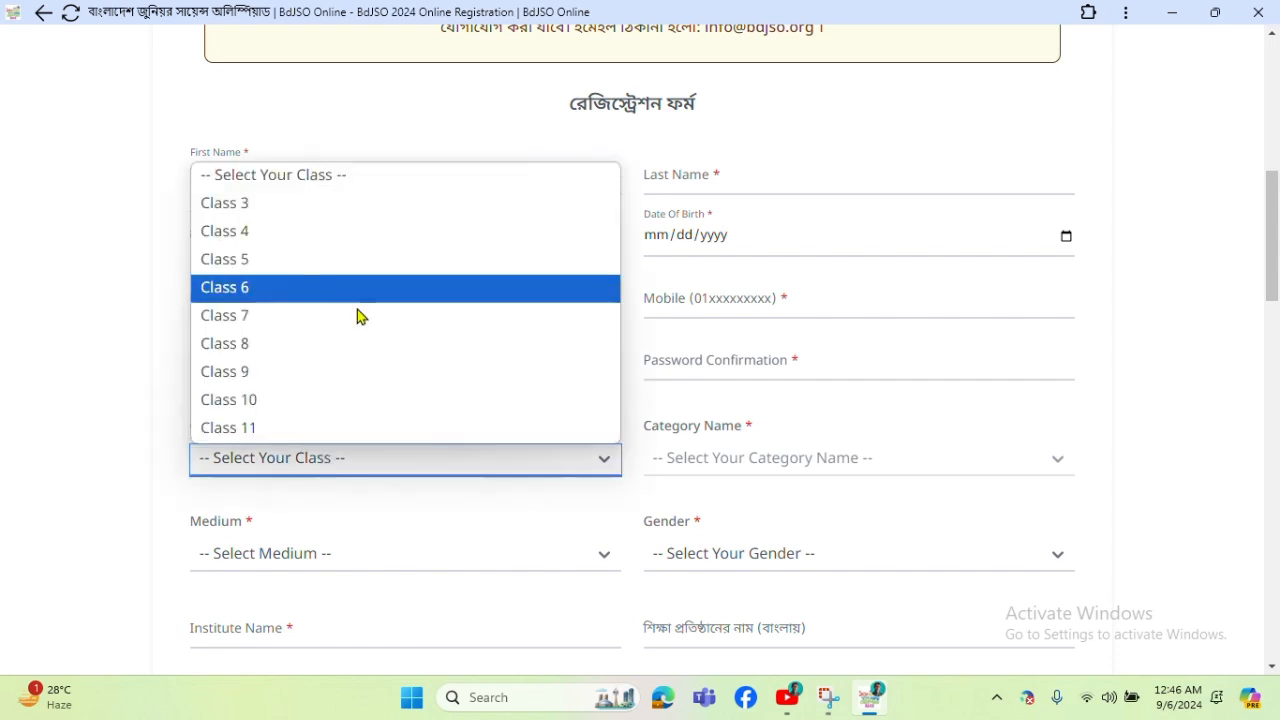
left_click(271, 400)
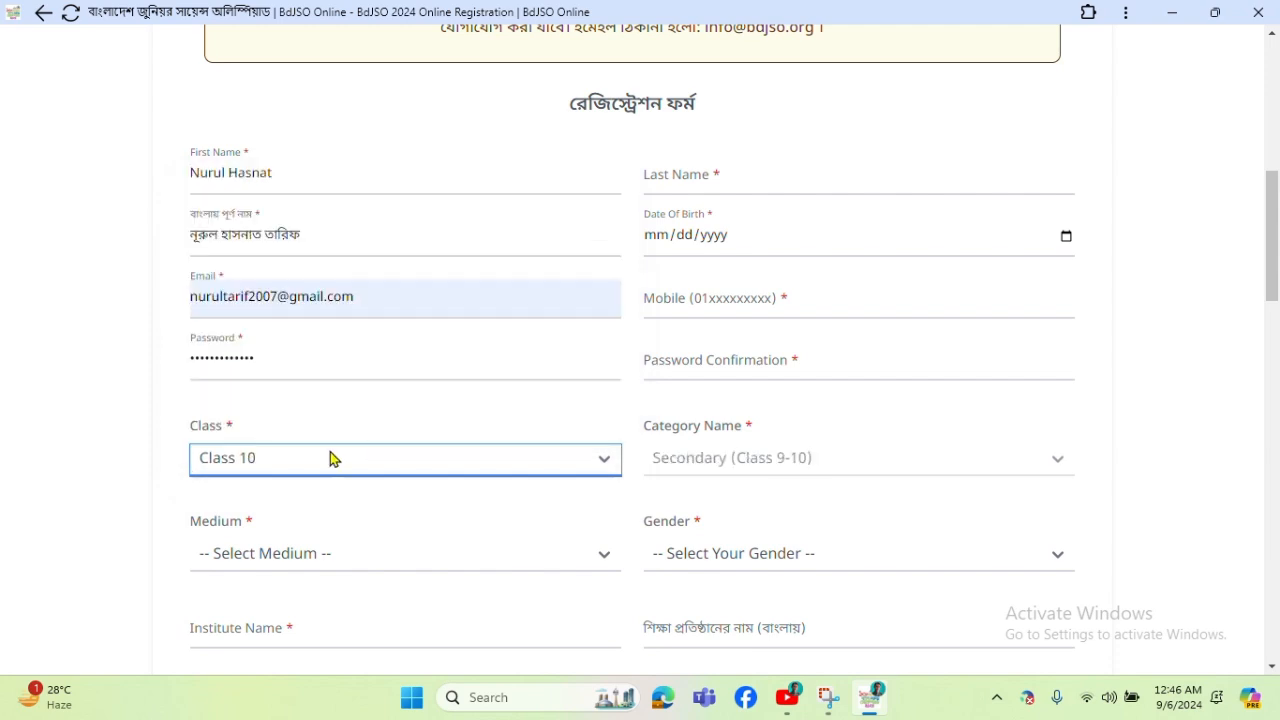
scroll(300, 465, "down", 1)
scroll(300, 440, "down", 1)
left_click(320, 369)
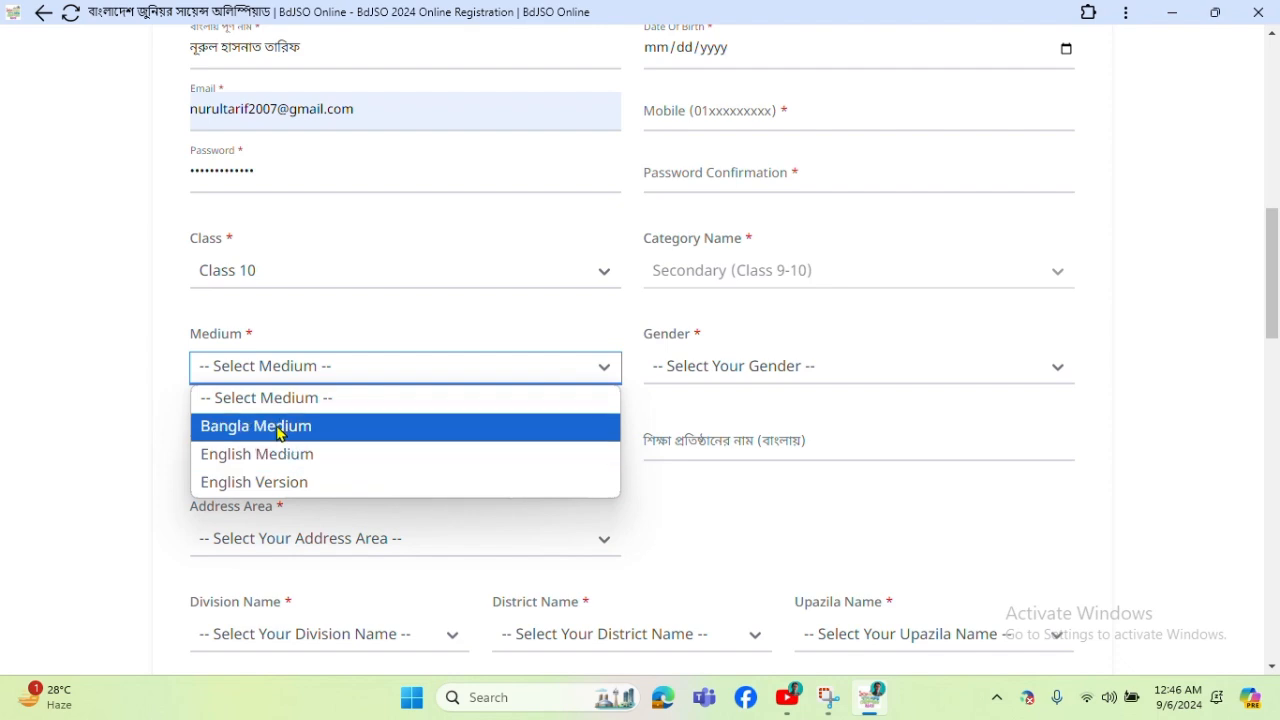
left_click(278, 428)
Autofill the Institute Name and set the Address Area to Urban.
left_click(269, 443)
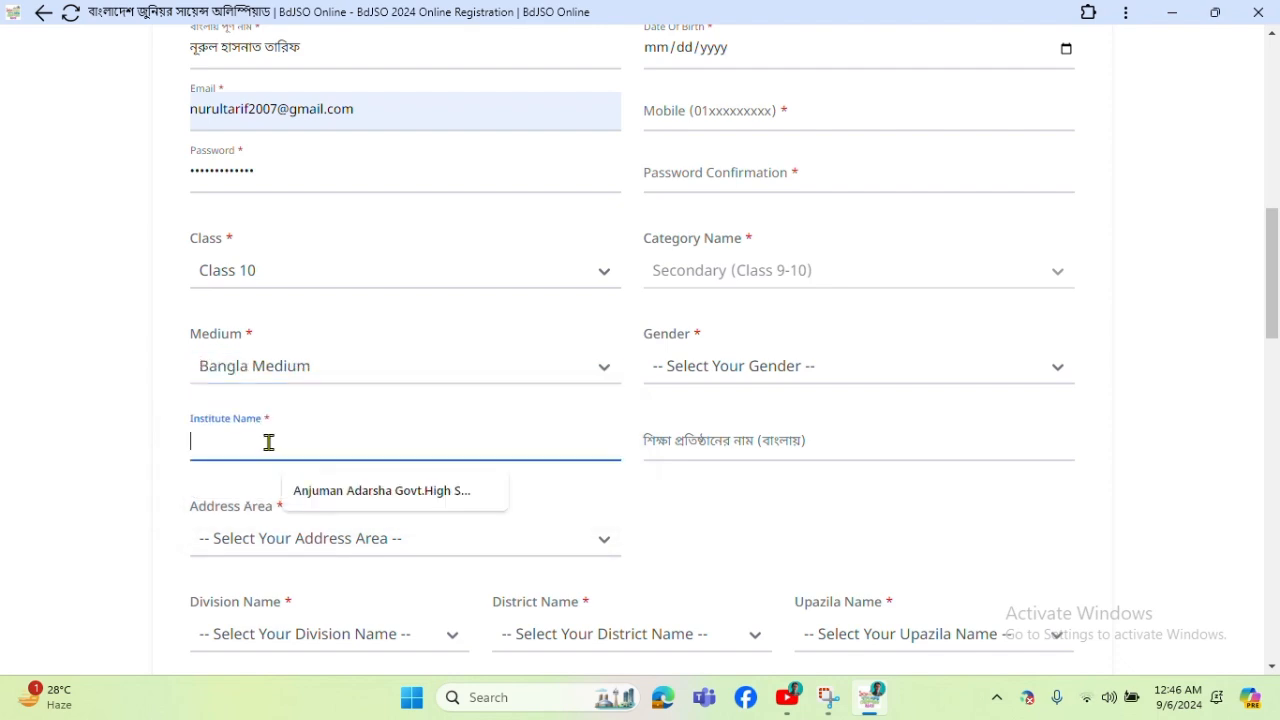
left_click(357, 491)
scroll(357, 389, "down", 2)
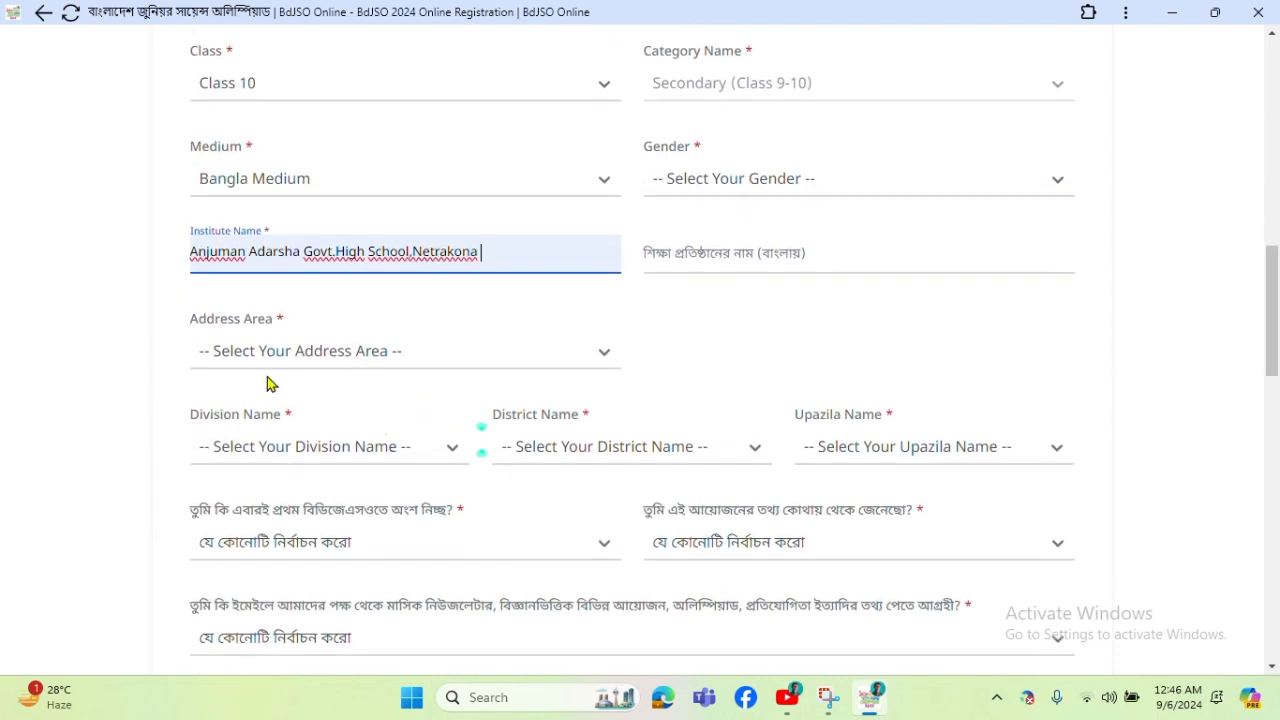
left_click(305, 358)
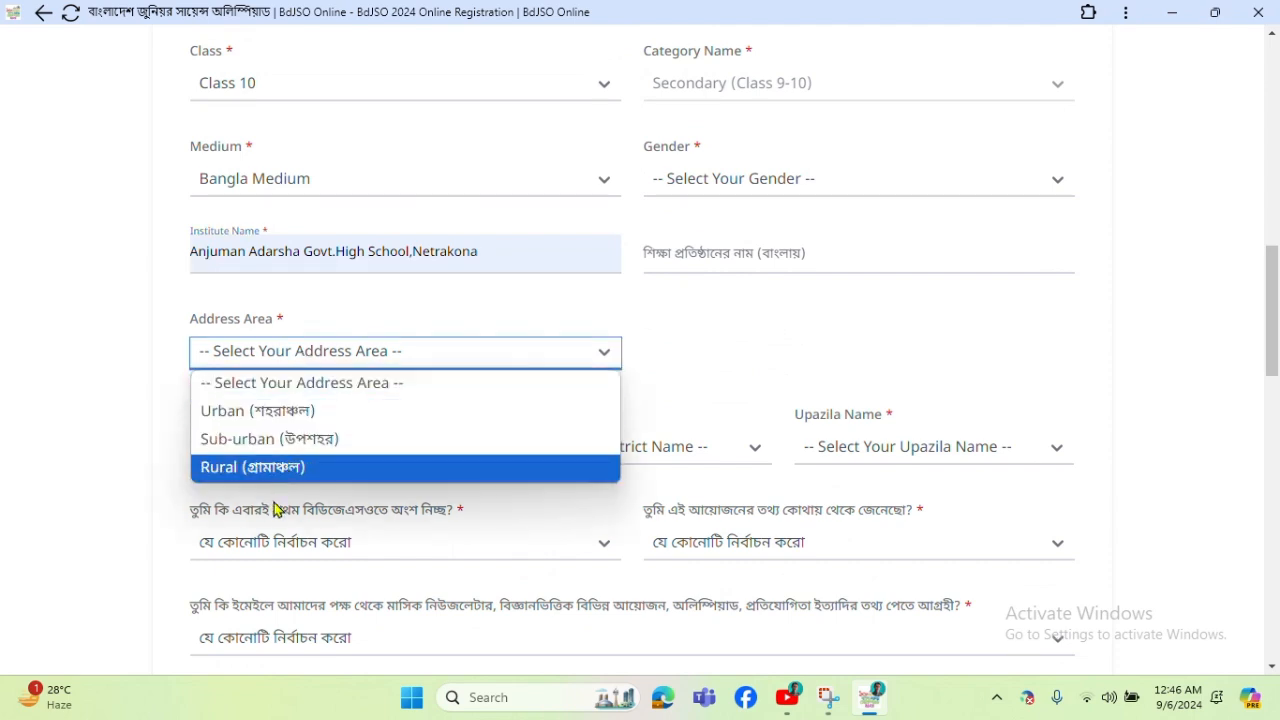
left_click(325, 412)
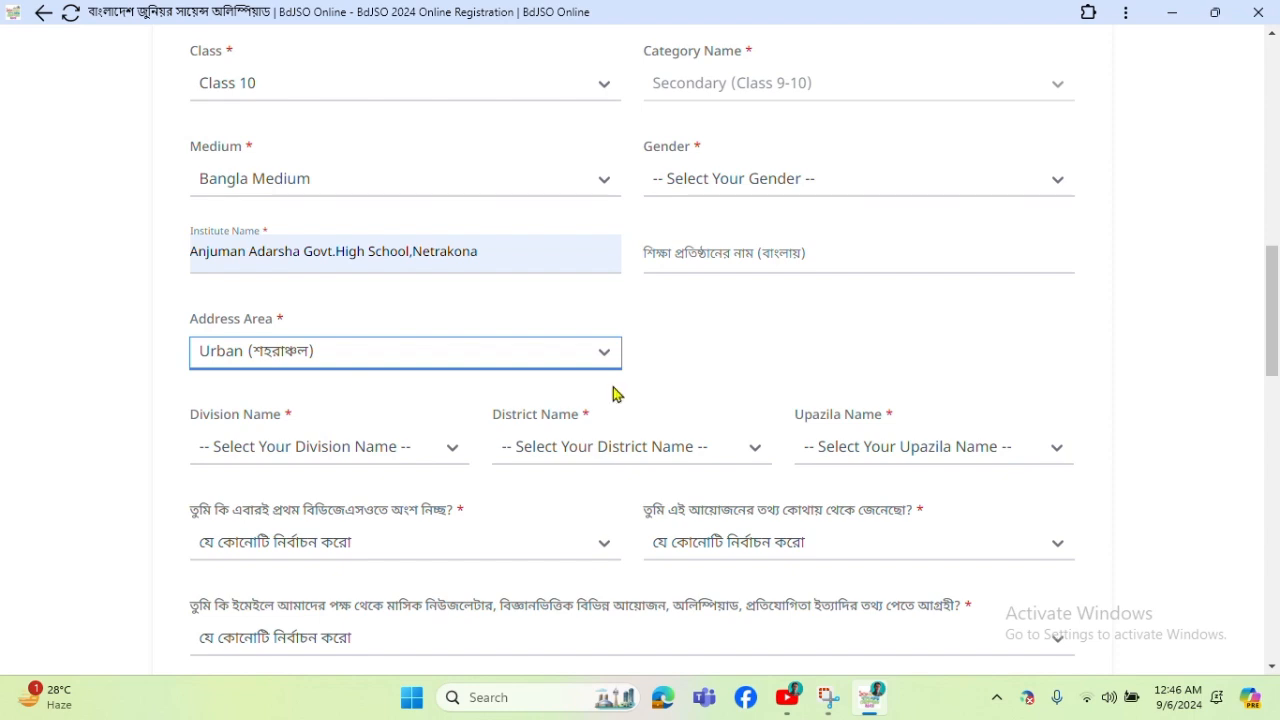
scroll(709, 360, "up", 5)
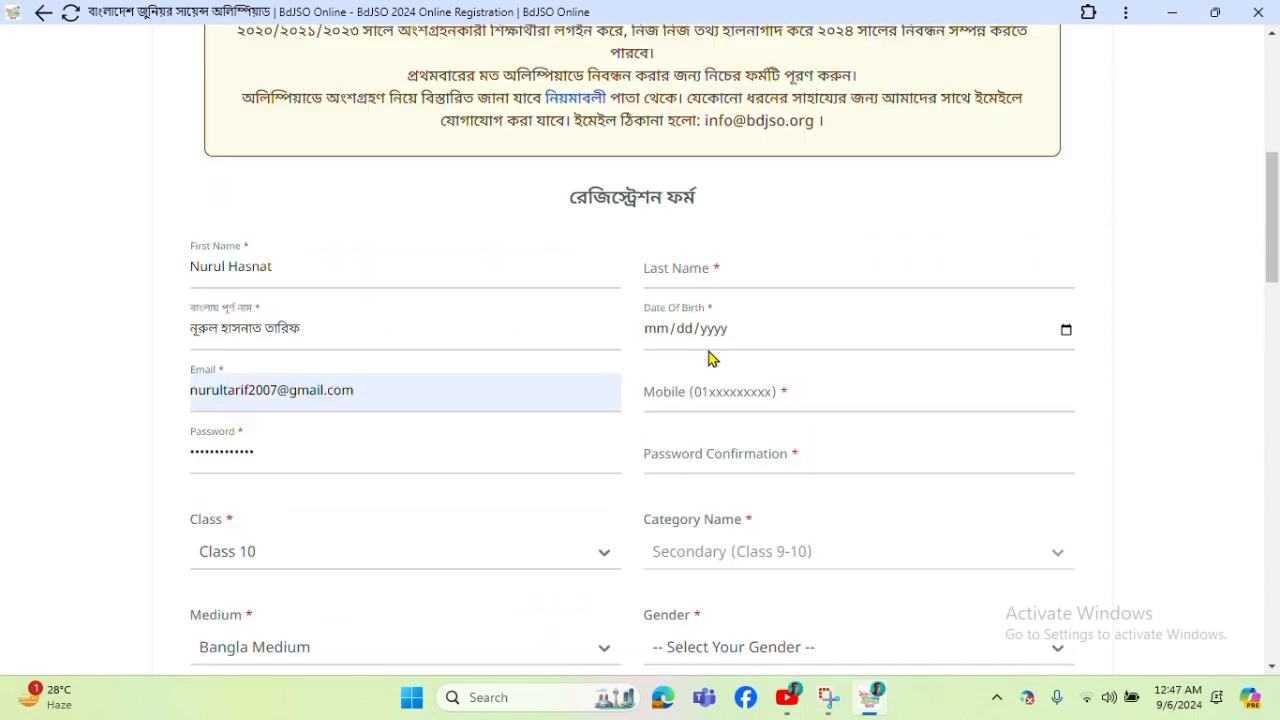
Use the suggested last name and enter the date of birth, correcting the year.
left_click(705, 266)
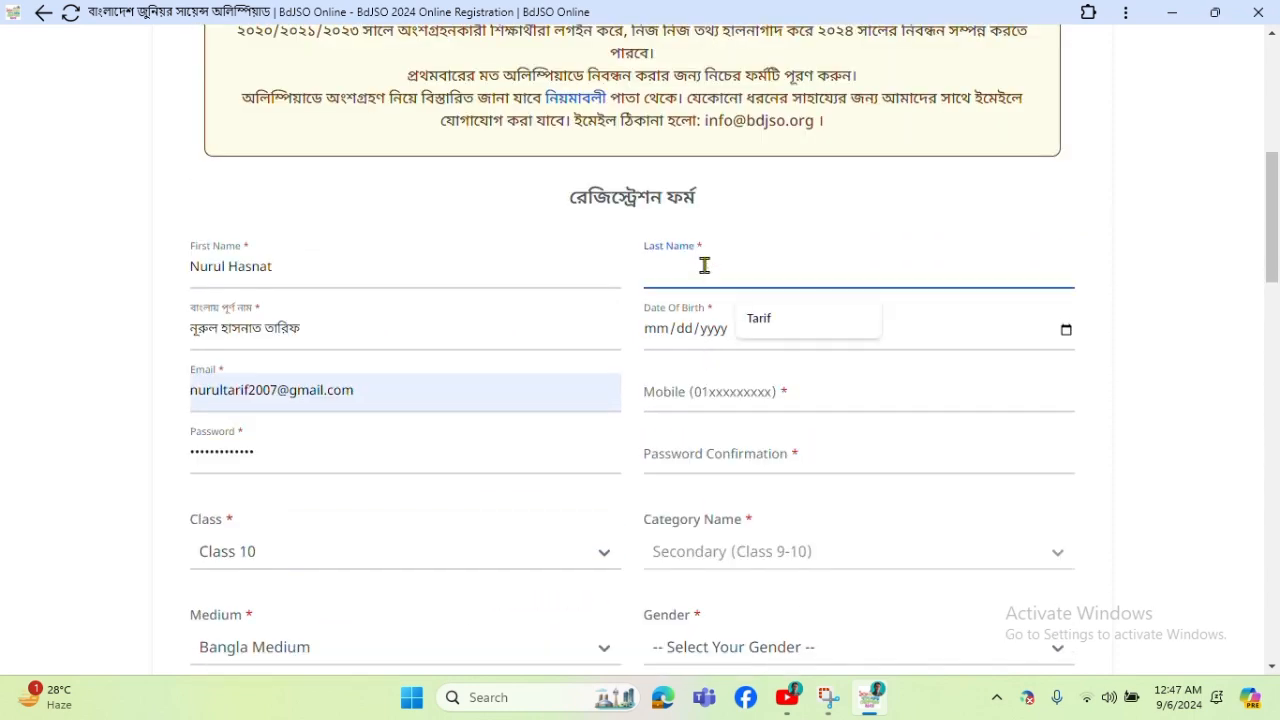
left_click(794, 322)
left_click(700, 336)
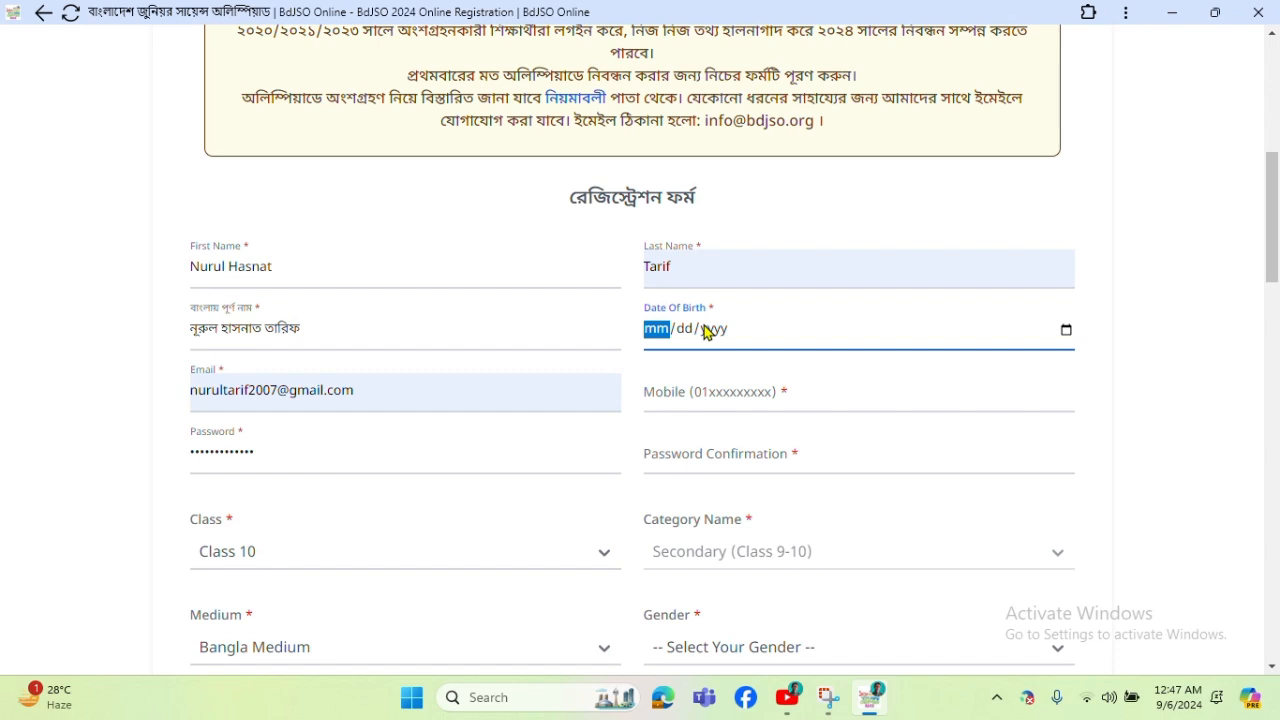
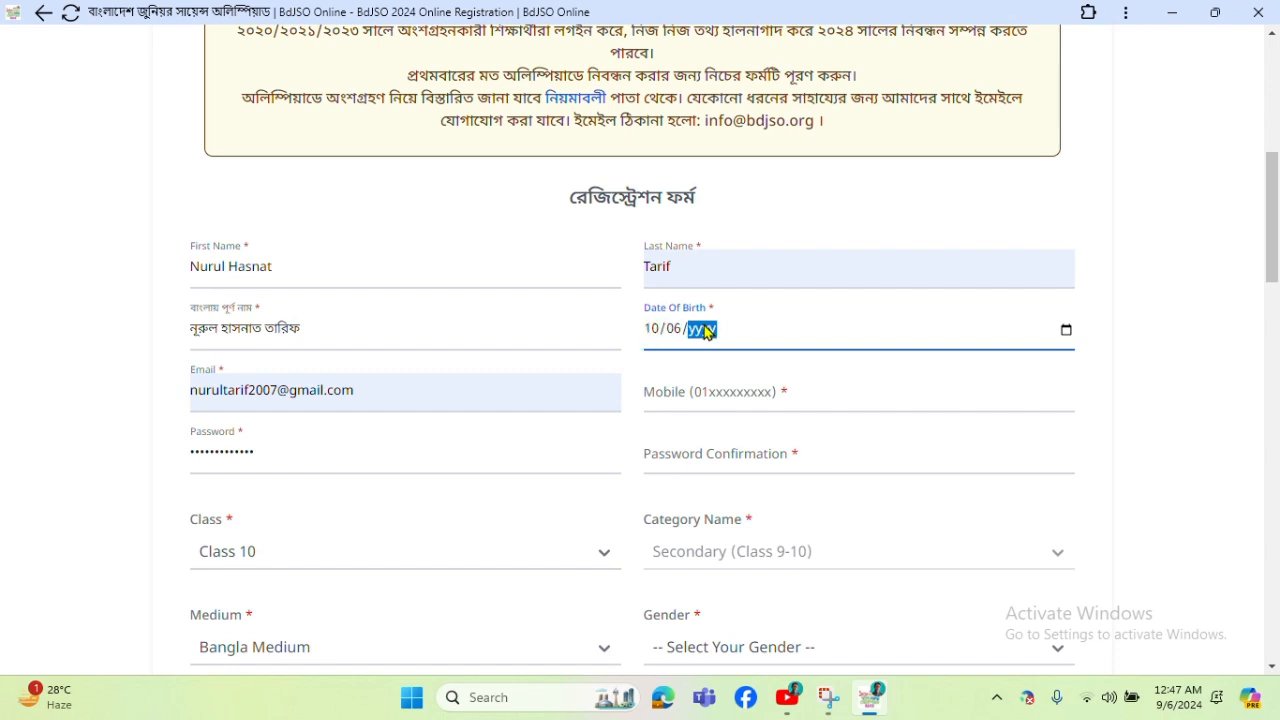
key("BackSpace")
Fill the saved mobile number and retype the password in Password Confirmation.
left_click(735, 390)
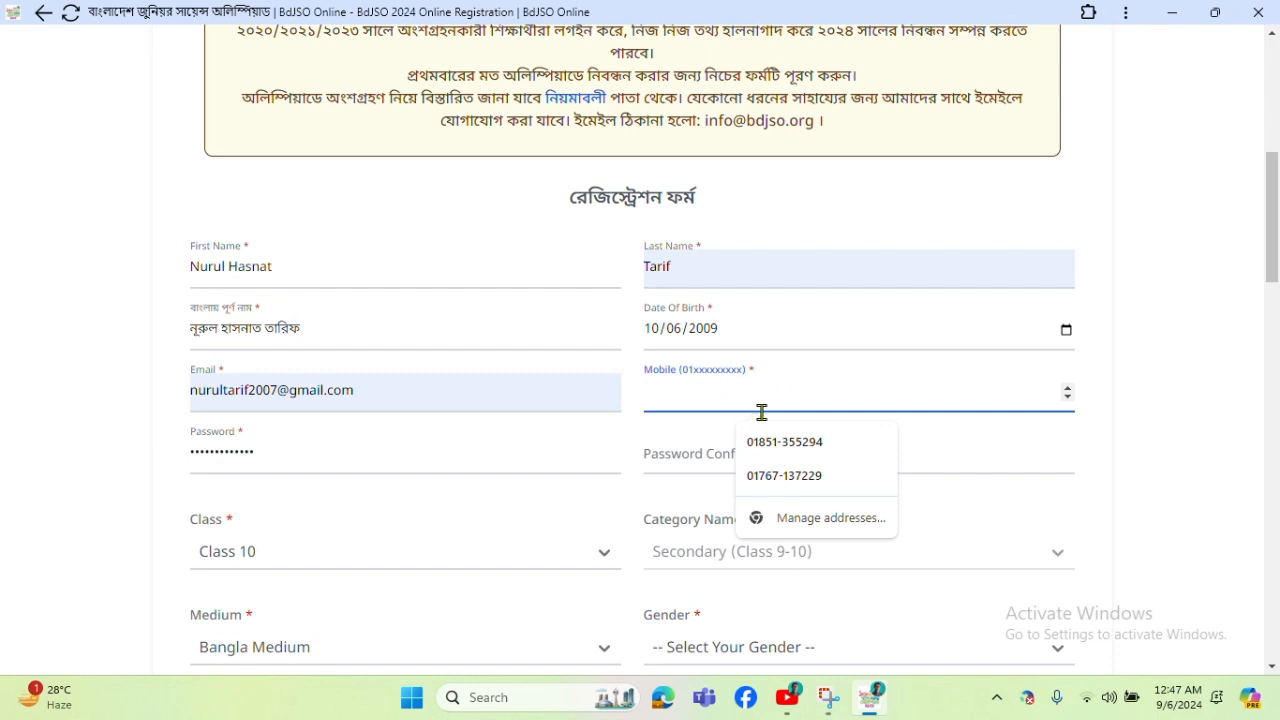
left_click(781, 445)
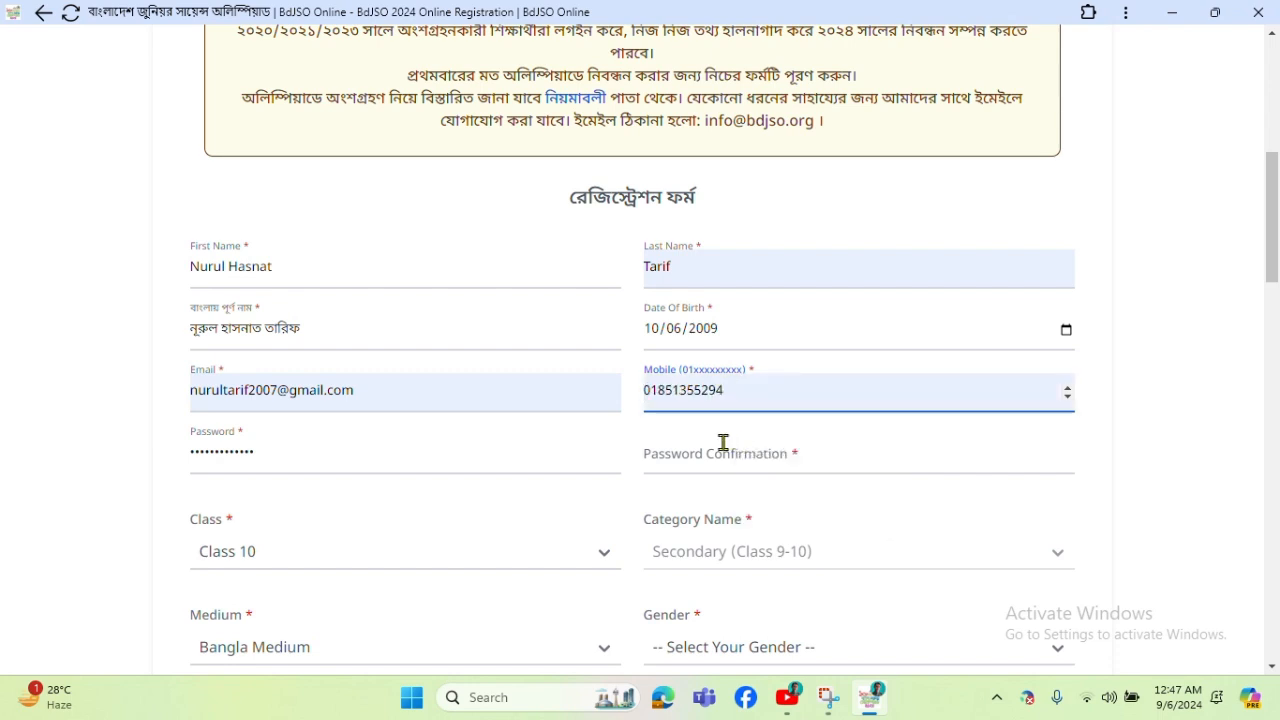
left_click(709, 451)
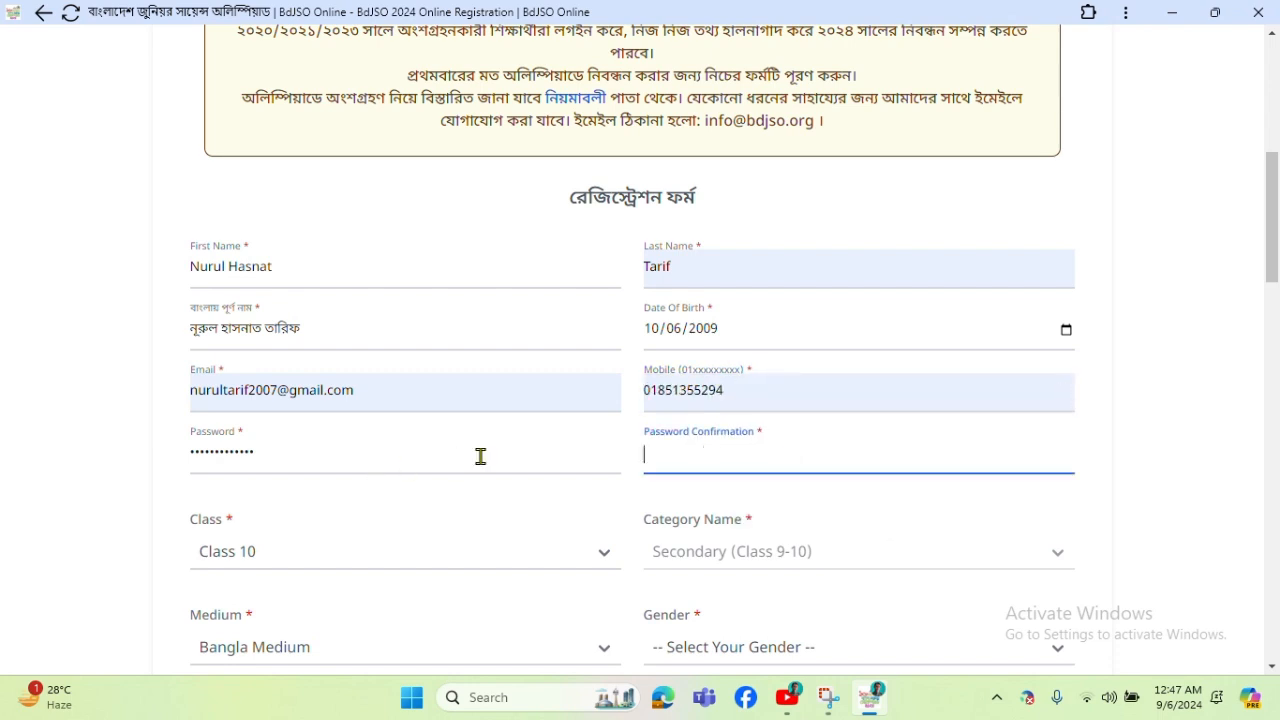
type("•••••••")
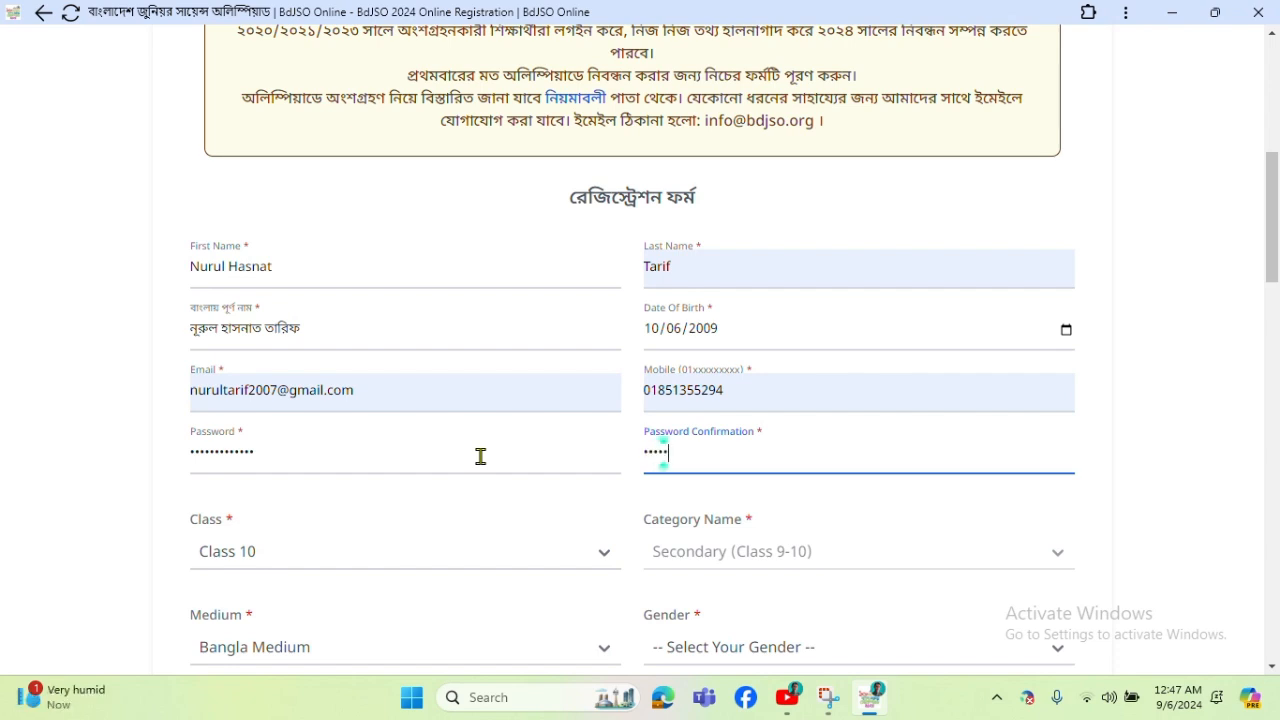
type("•••••••")
Finish the password confirmation and set Gender to Male.
scroll(690, 535, "down", 2)
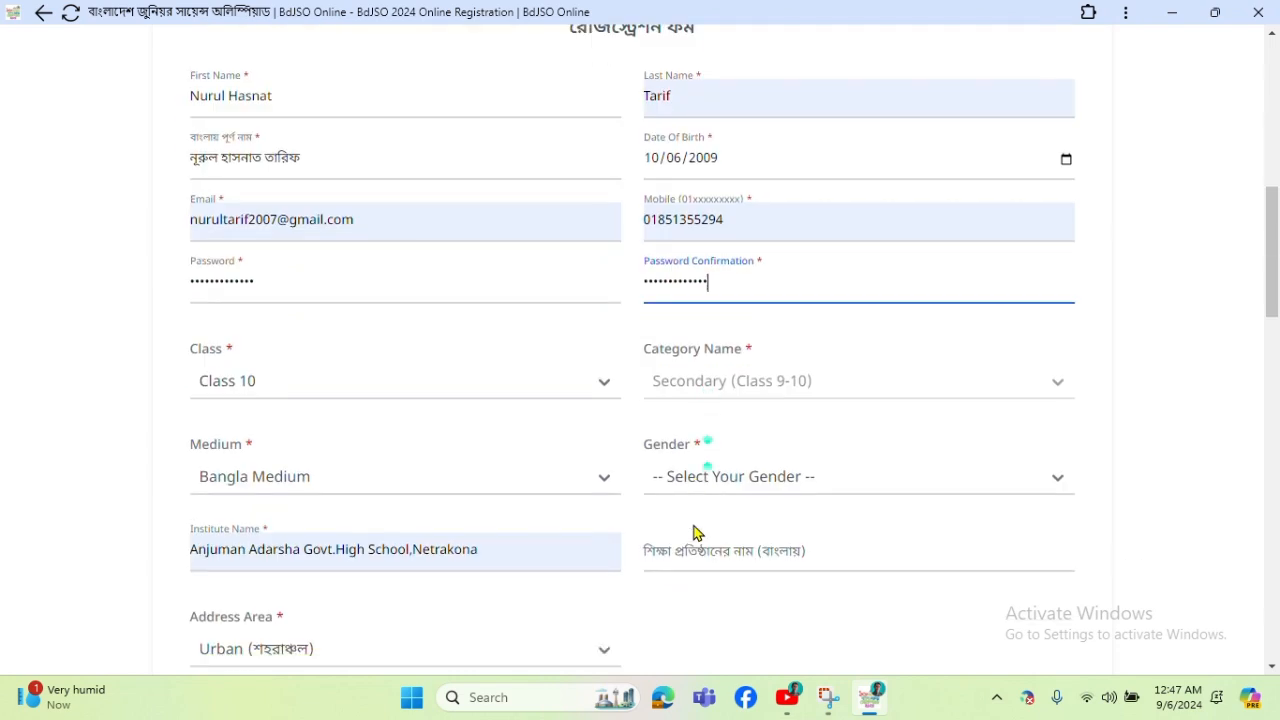
left_click(763, 365)
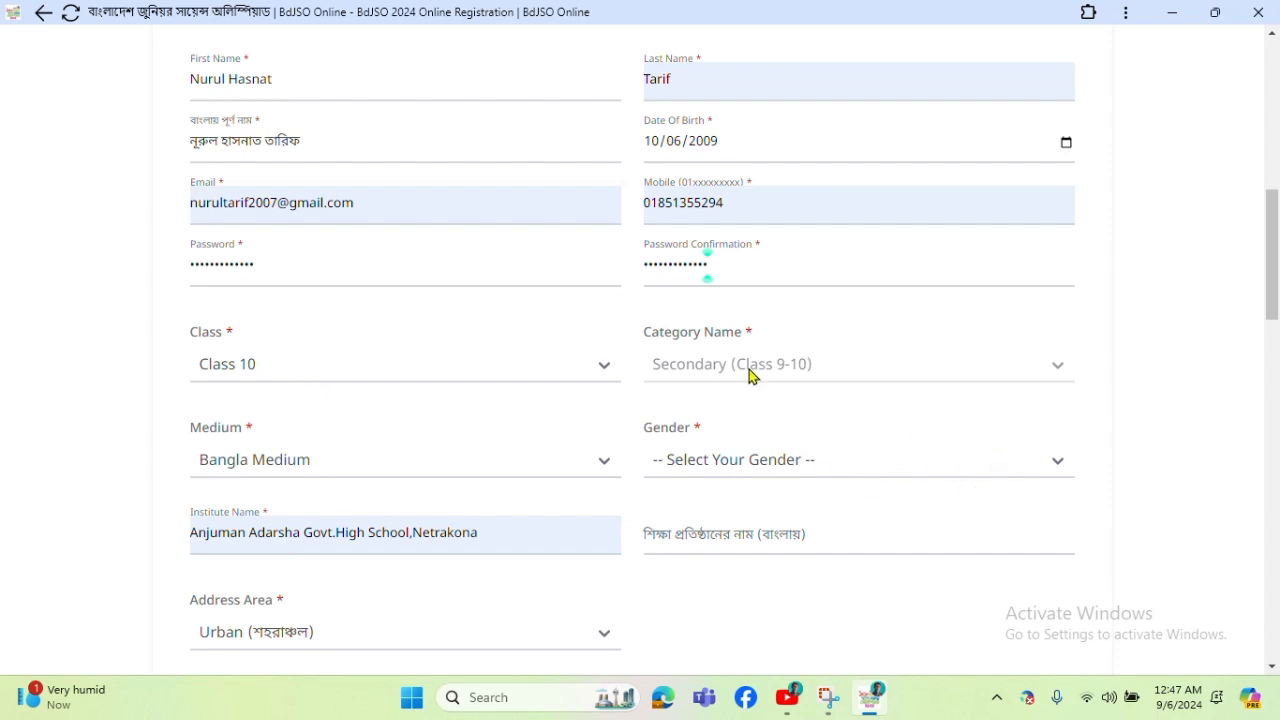
left_click(1057, 460)
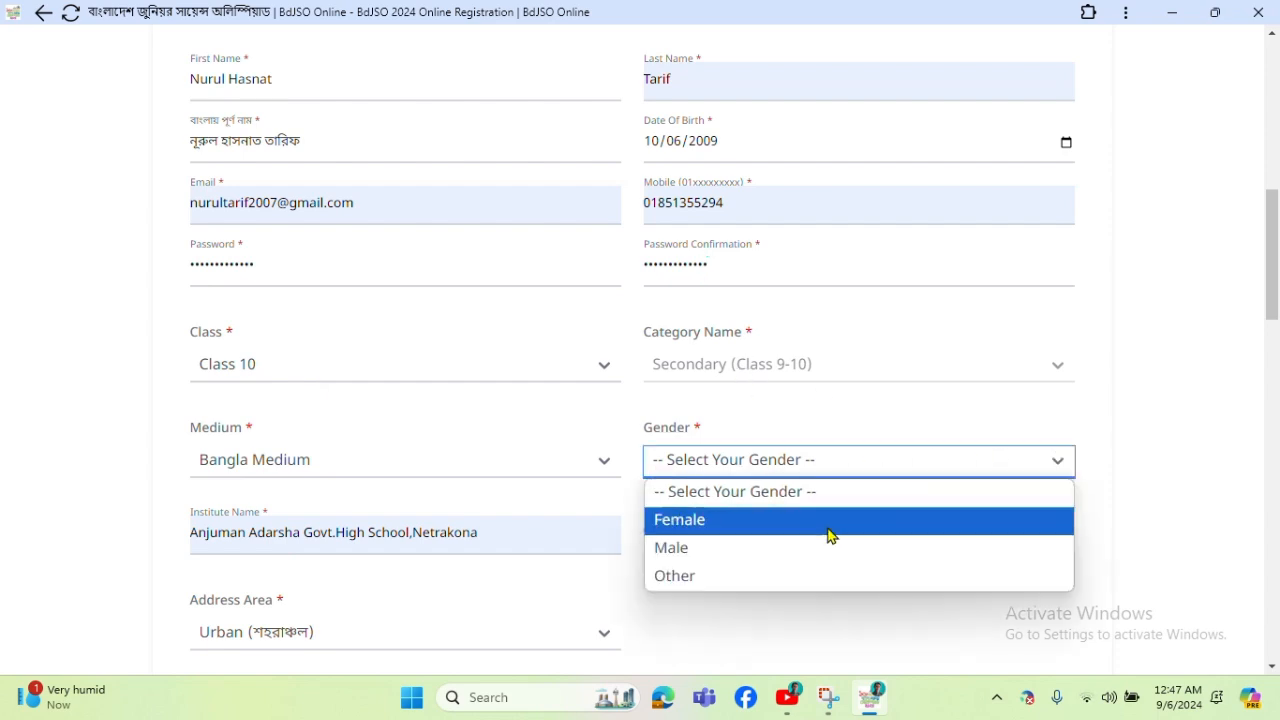
left_click(771, 549)
Leave the Bangla institute name field empty.
scroll(700, 488, "down", 1)
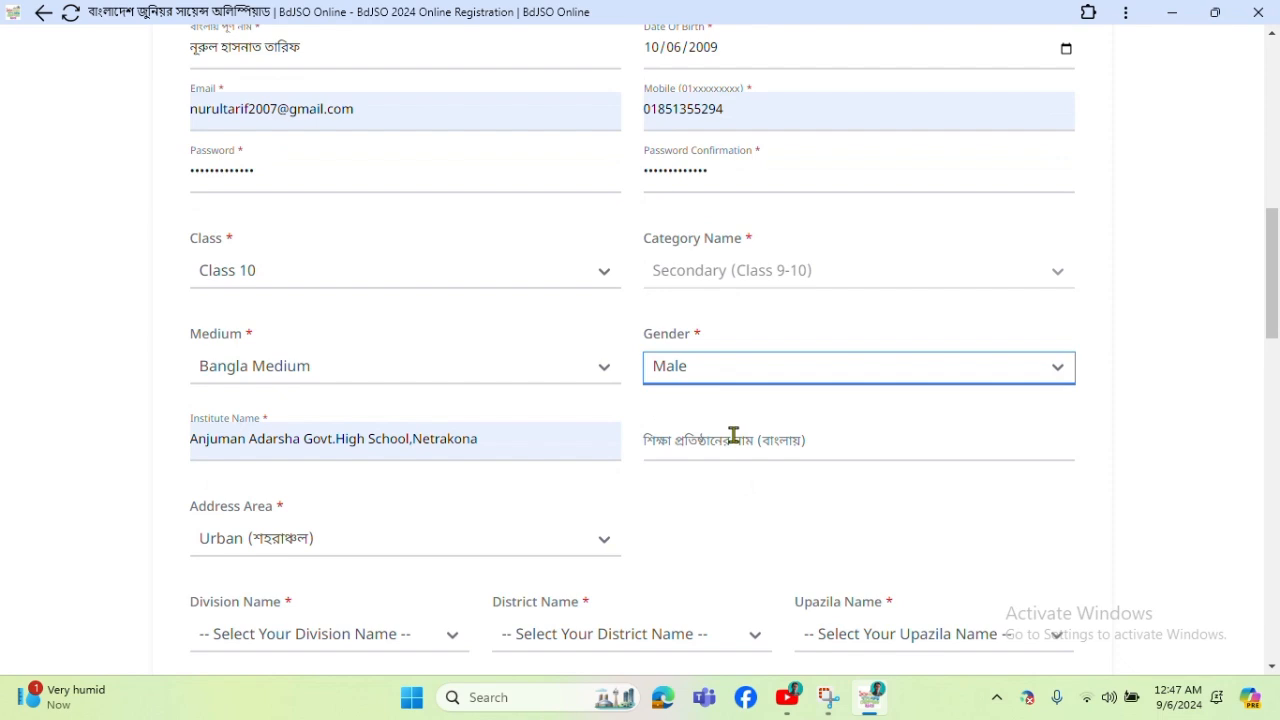
left_click(733, 436)
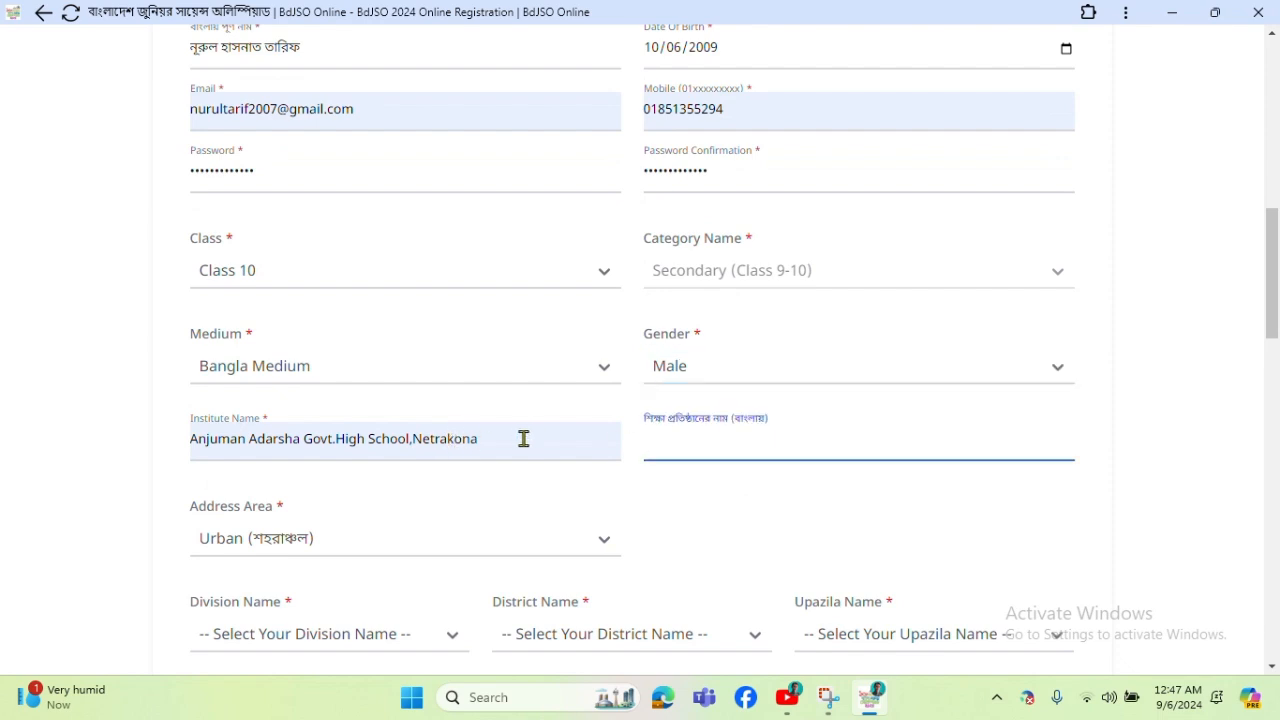
left_click(694, 523)
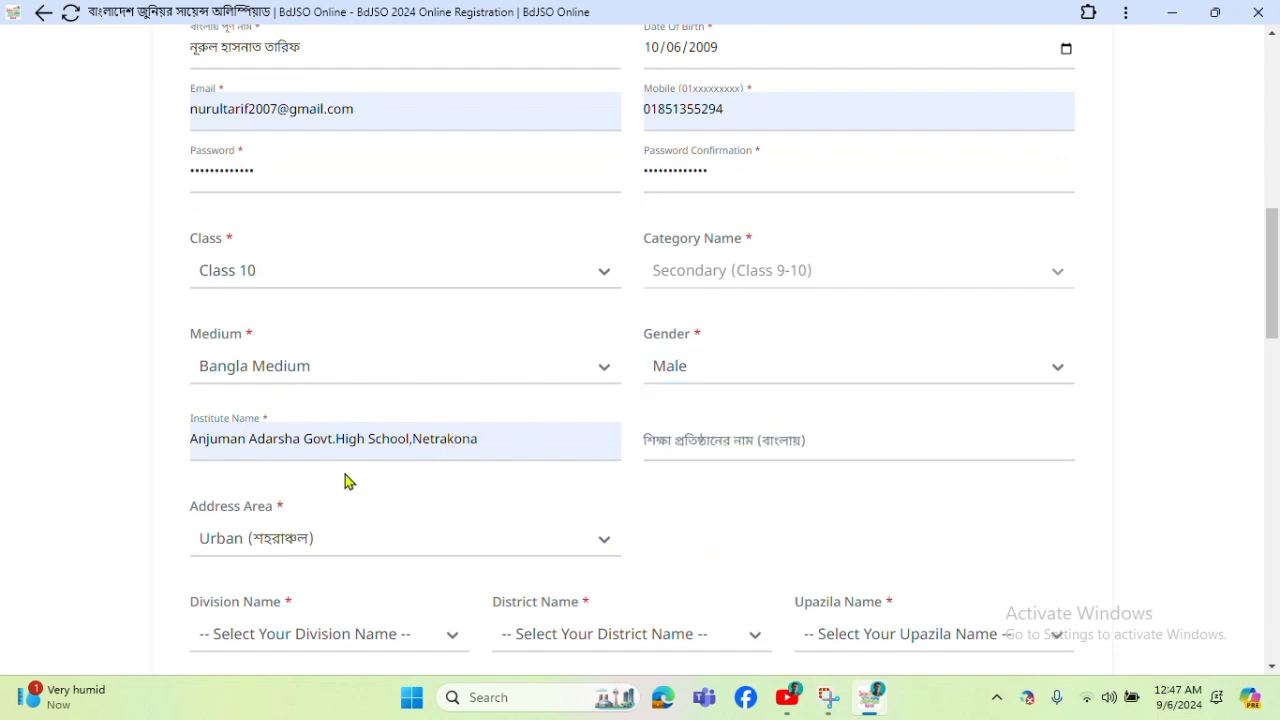
scroll(450, 483, "down", 1)
scroll(425, 432, "down", 1)
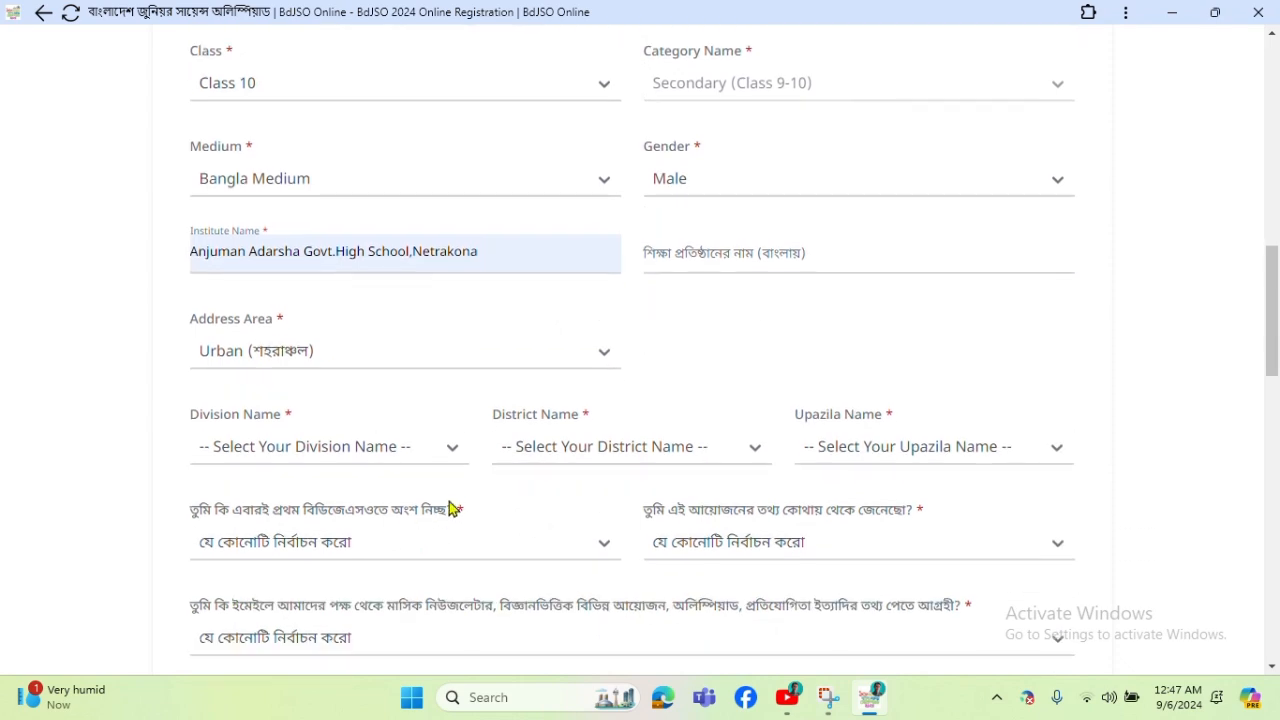
Choose Mymensingh in Division Name, Netrokona in District Name and Netrokona Sadar in Upazila Name.
left_click(420, 452)
left_click(251, 331)
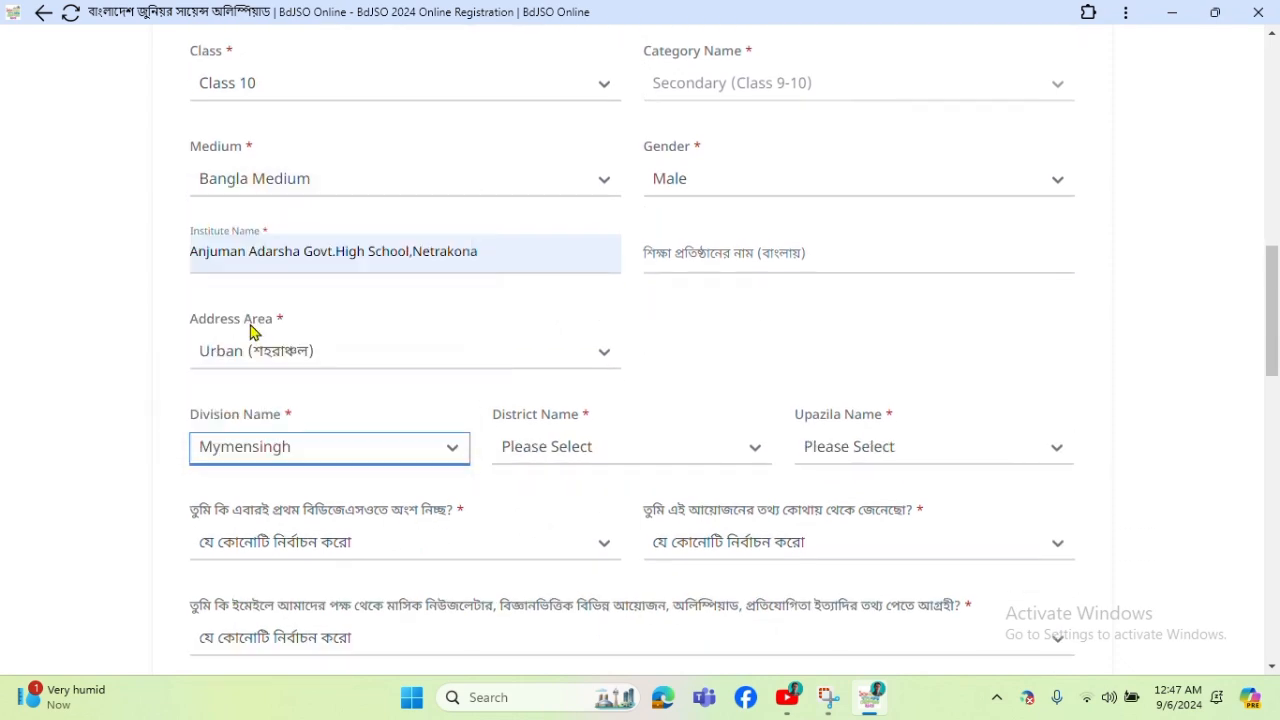
left_click(652, 454)
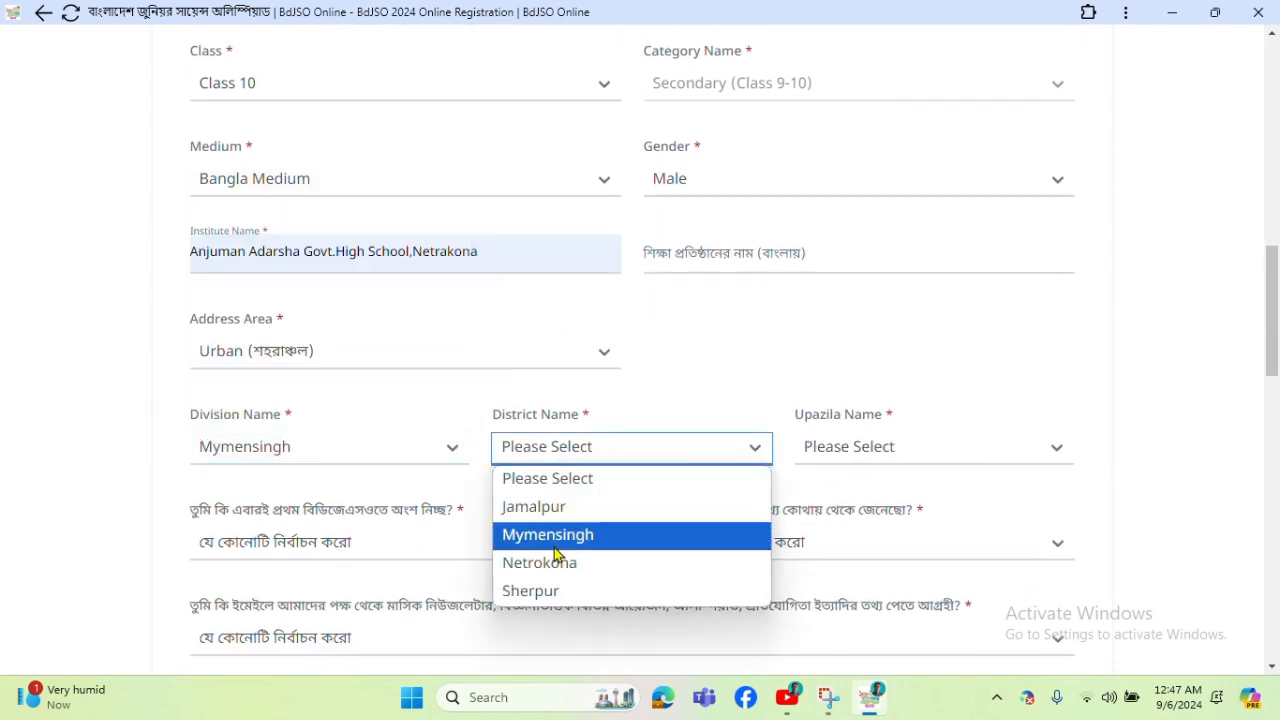
left_click(577, 565)
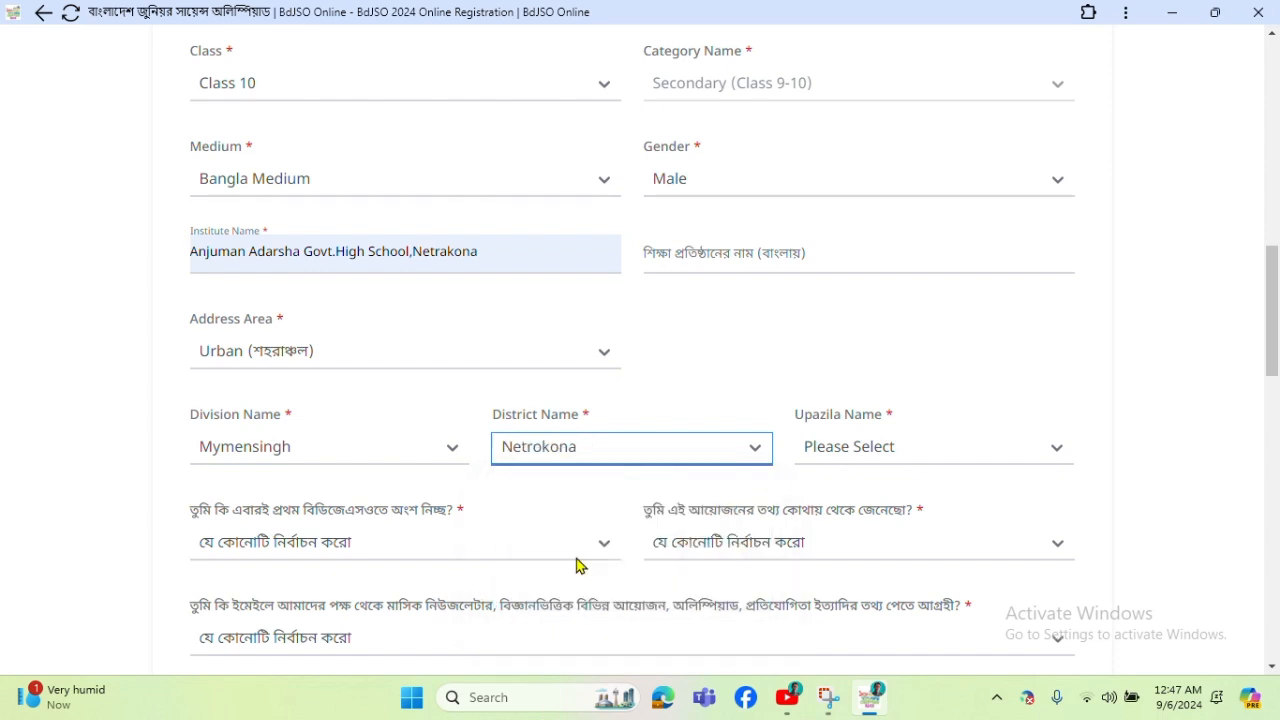
left_click(893, 448)
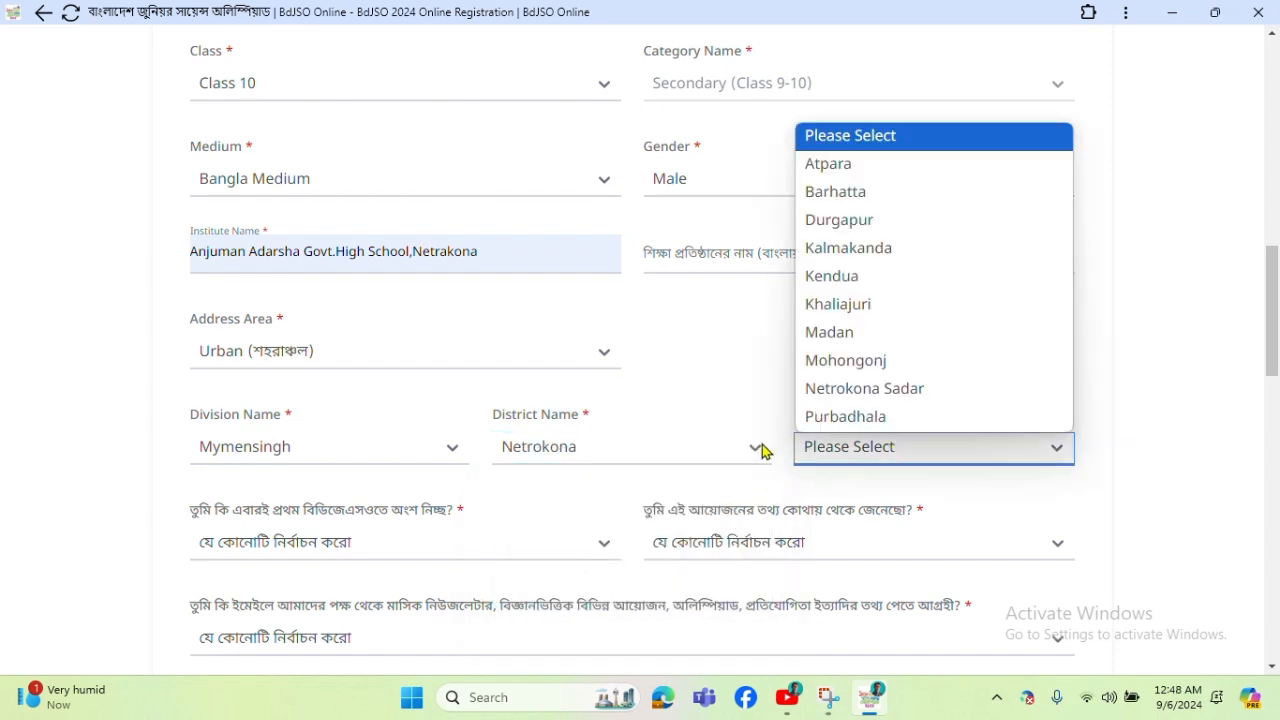
left_click(897, 392)
scroll(600, 440, "down", 2)
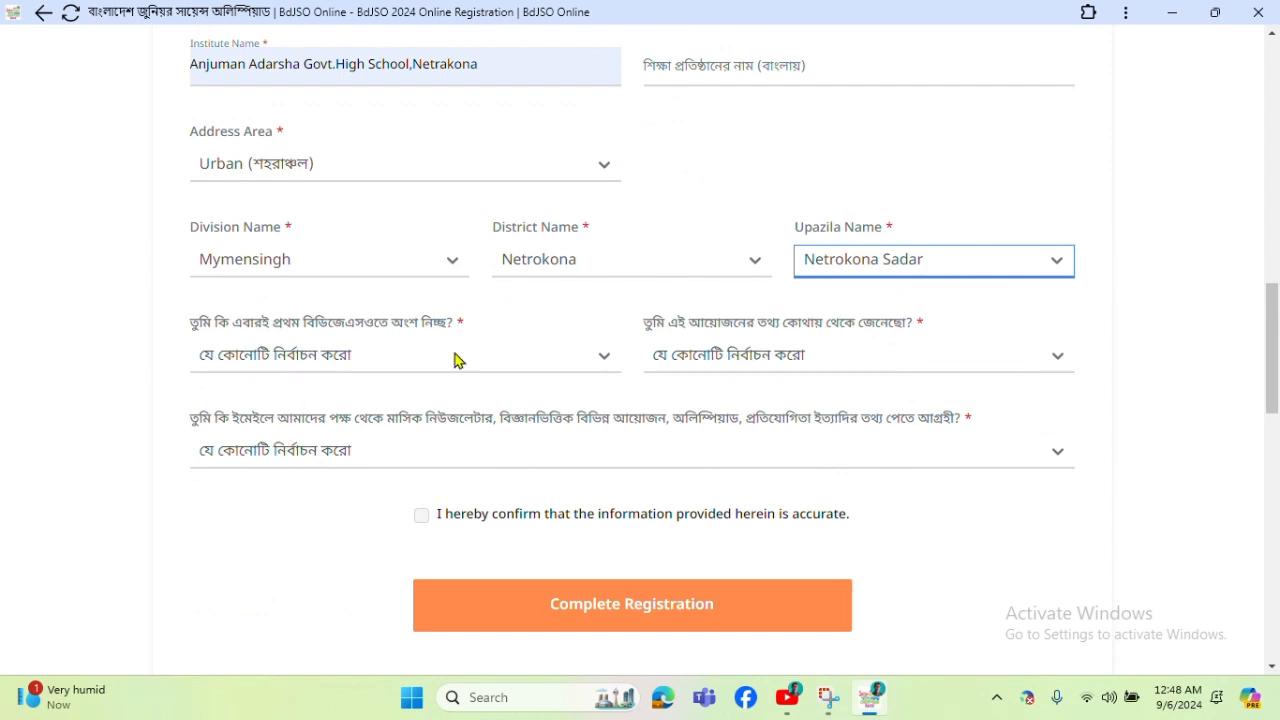
Answer 'হ্যাঁ প্রথমবার অংশ নিচ্ছি' for first participation and 'ফেসবুক' as the information source.
left_click(592, 358)
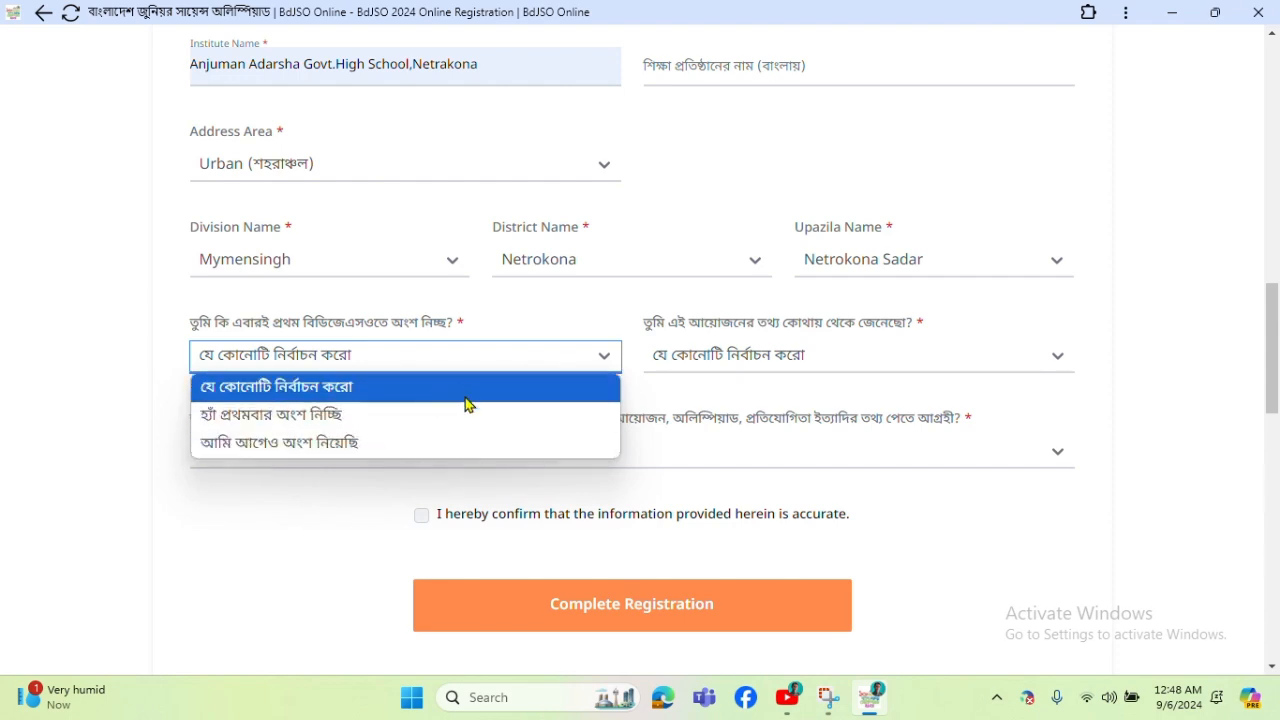
left_click(534, 415)
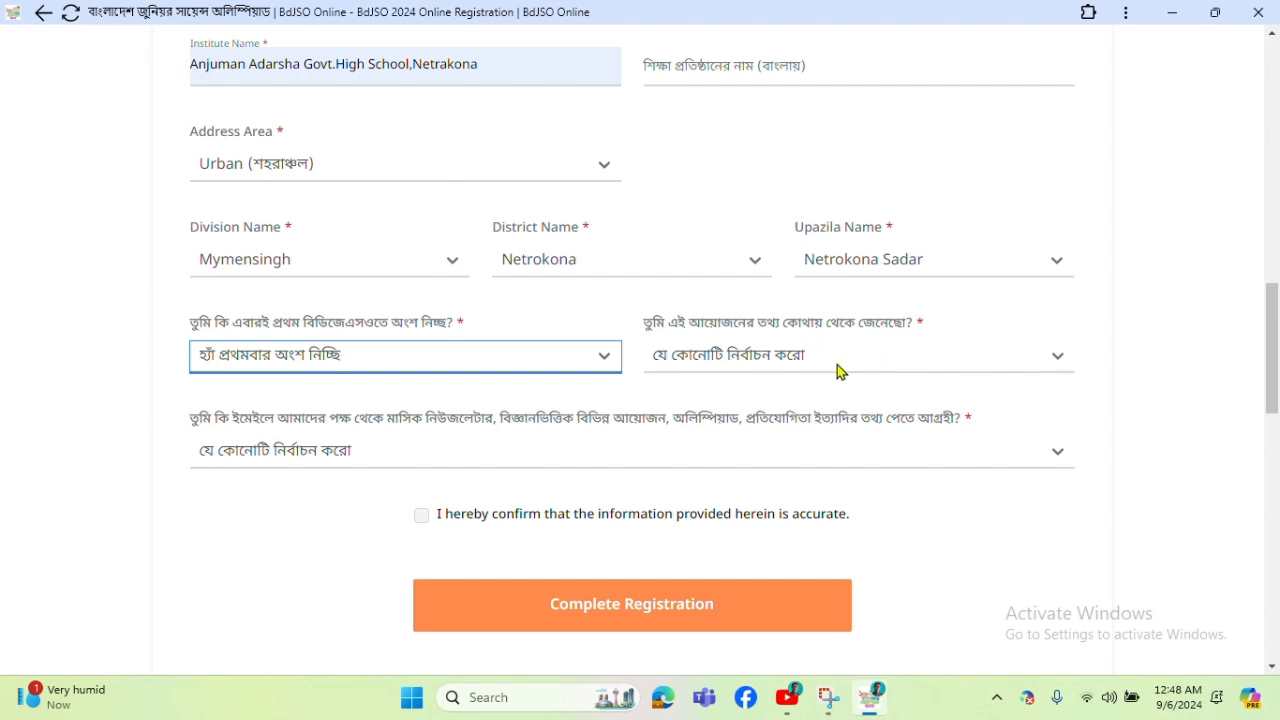
left_click(838, 362)
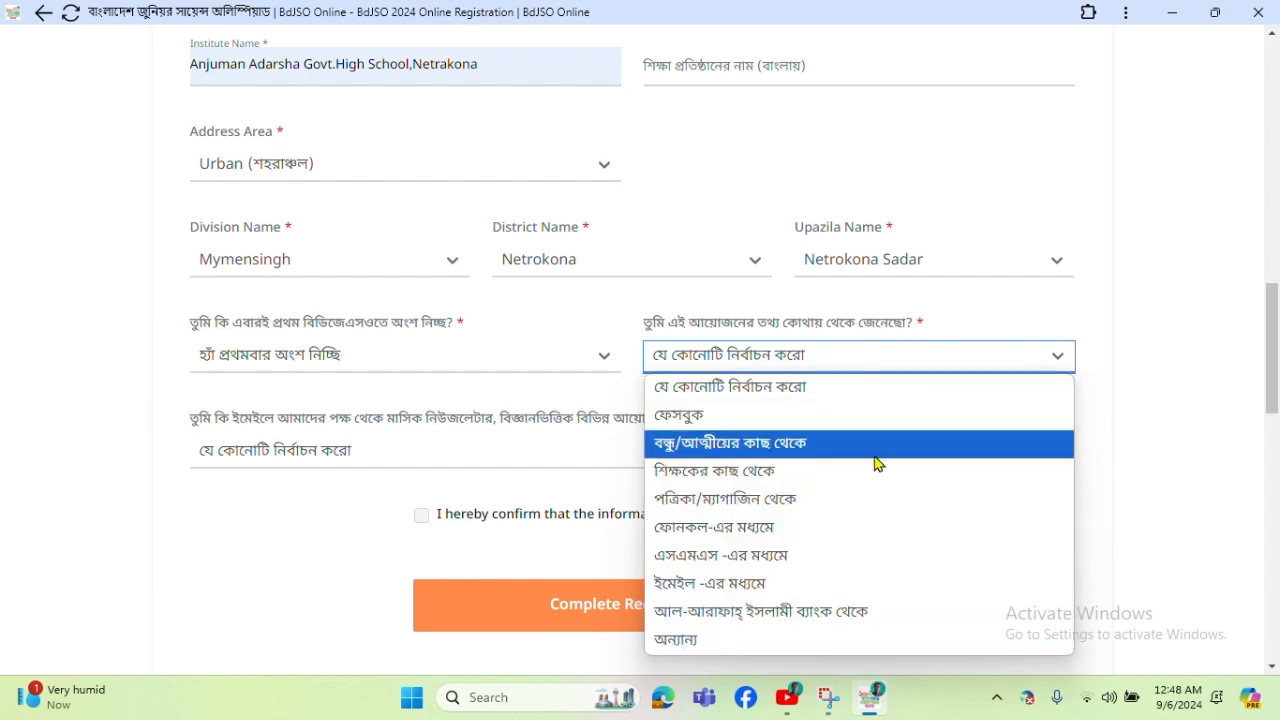
left_click(845, 414)
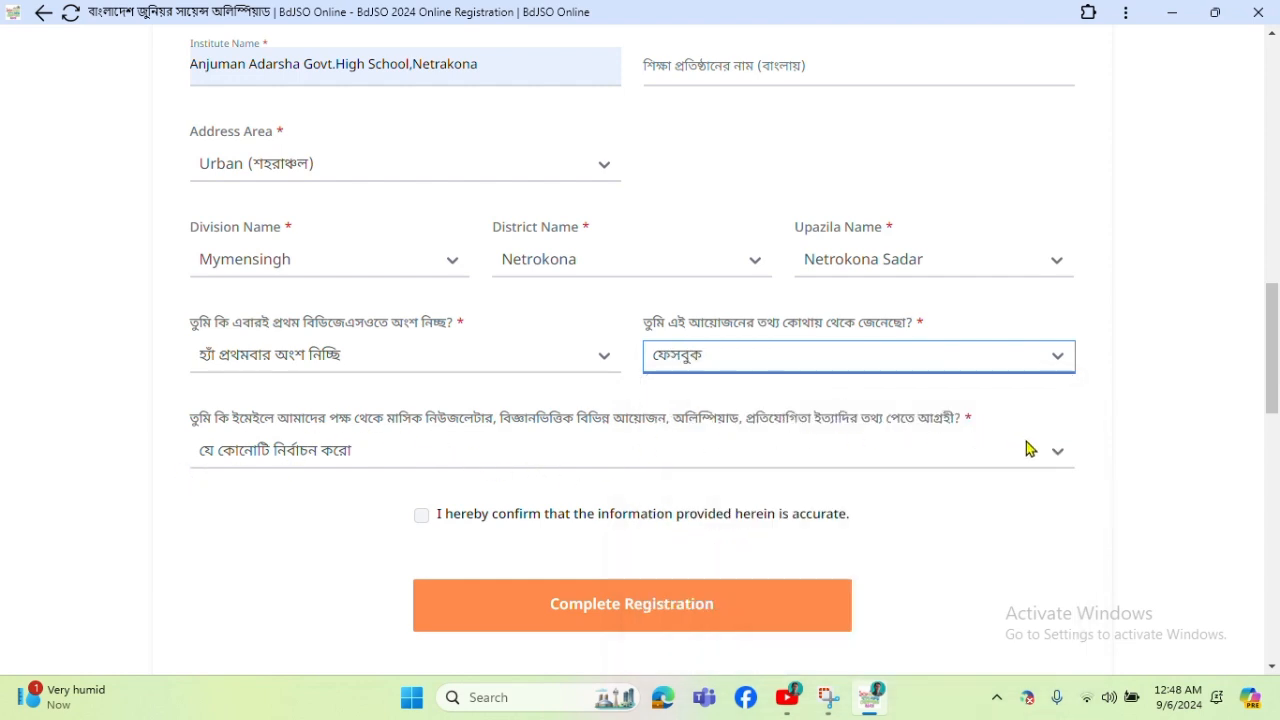
left_click(1053, 455)
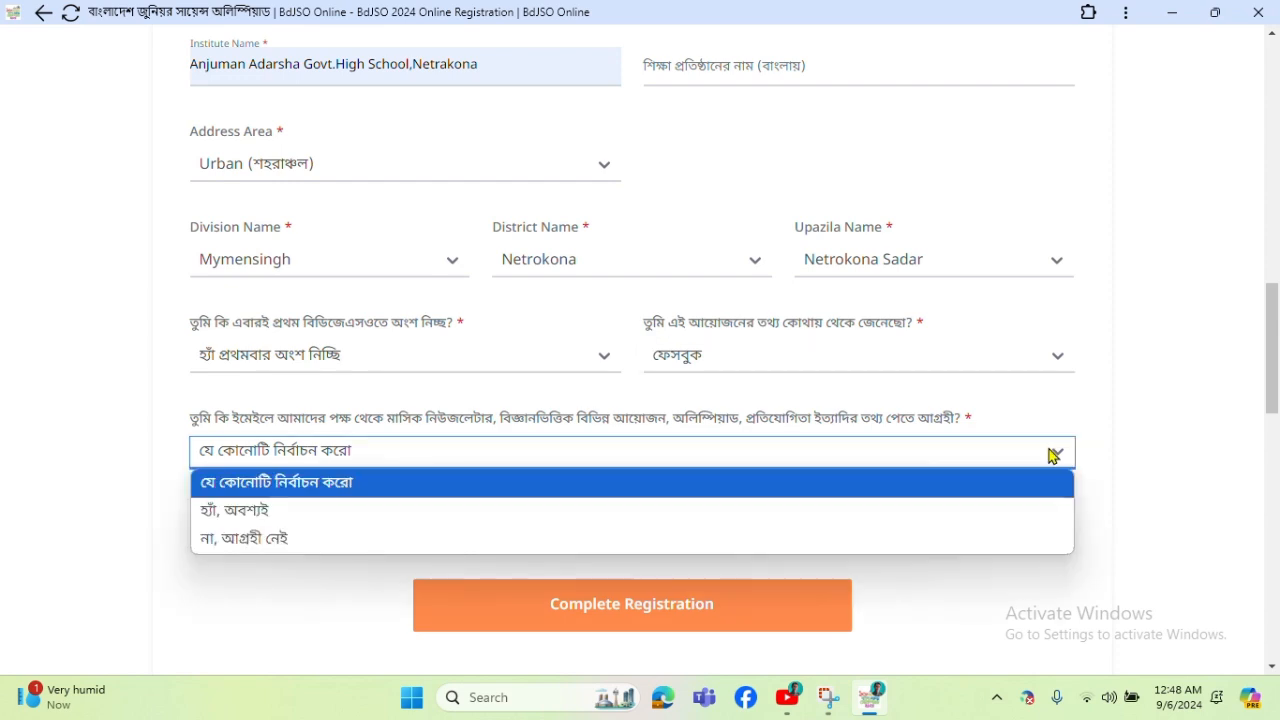
Answer 'হ্যাঁ, অবশ্যই' to the newsletter, tick the accuracy confirmation, and complete the registration.
left_click(707, 517)
scroll(474, 446, "down", 1)
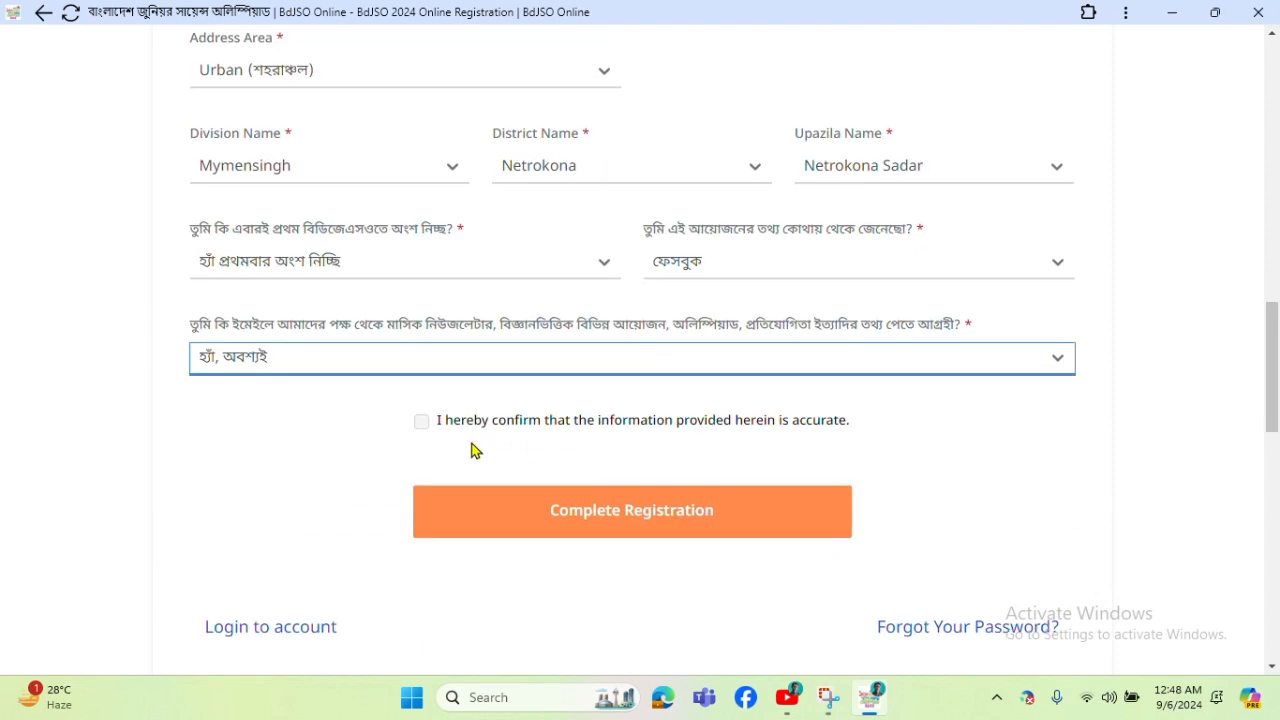
left_click(423, 425)
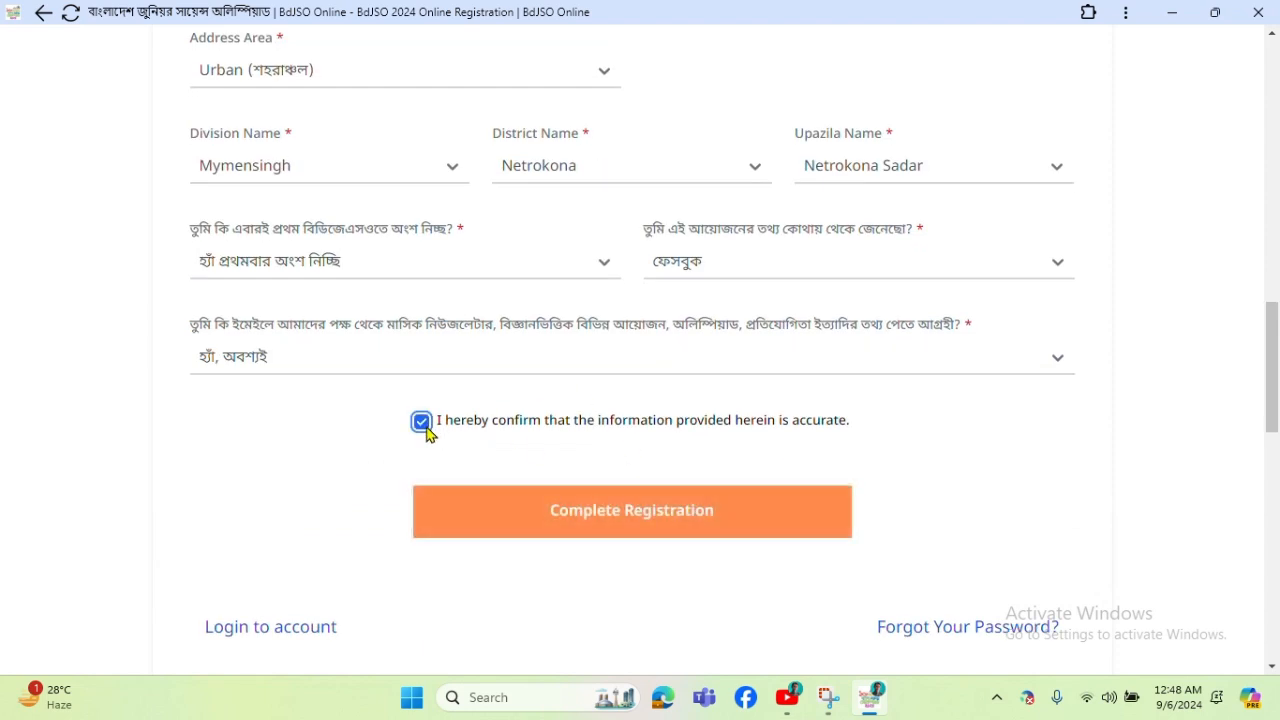
left_click(606, 531)
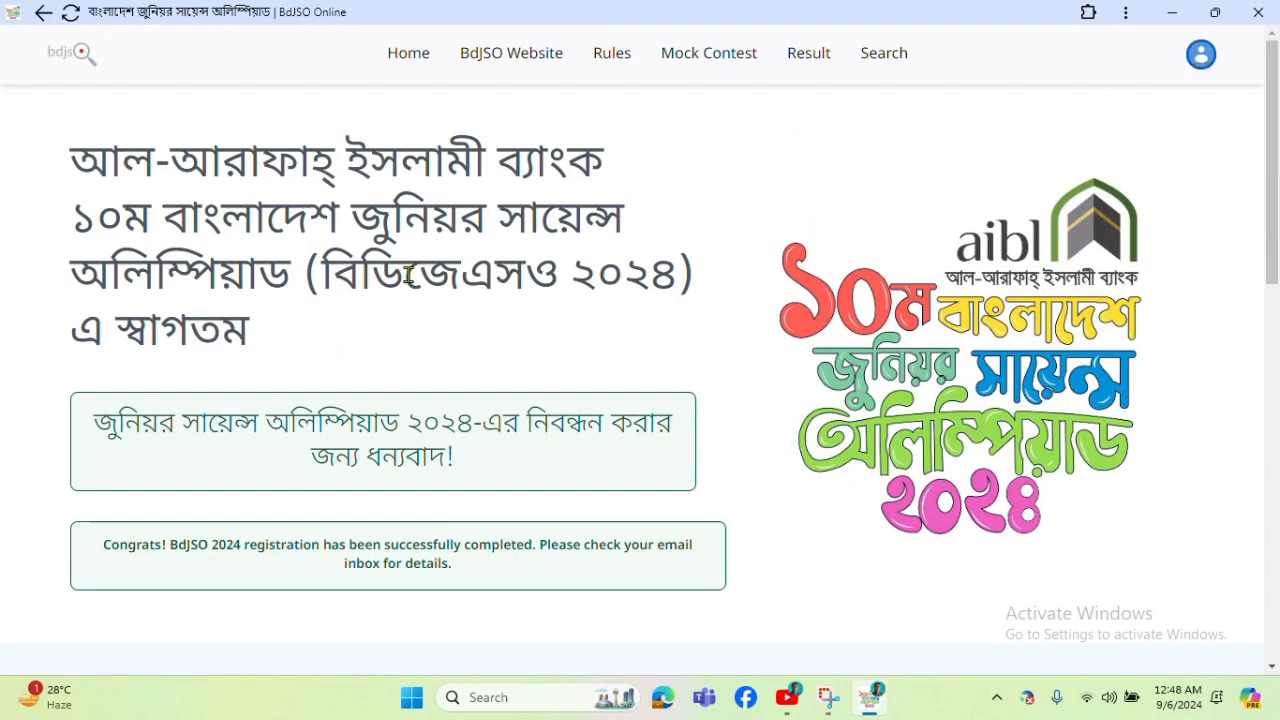
scroll(534, 486, "down", 3)
scroll(531, 486, "up", 3)
Go to the profile via the avatar menu and review the registered details, including Mymensingh division.
left_click(1204, 60)
left_click(1183, 162)
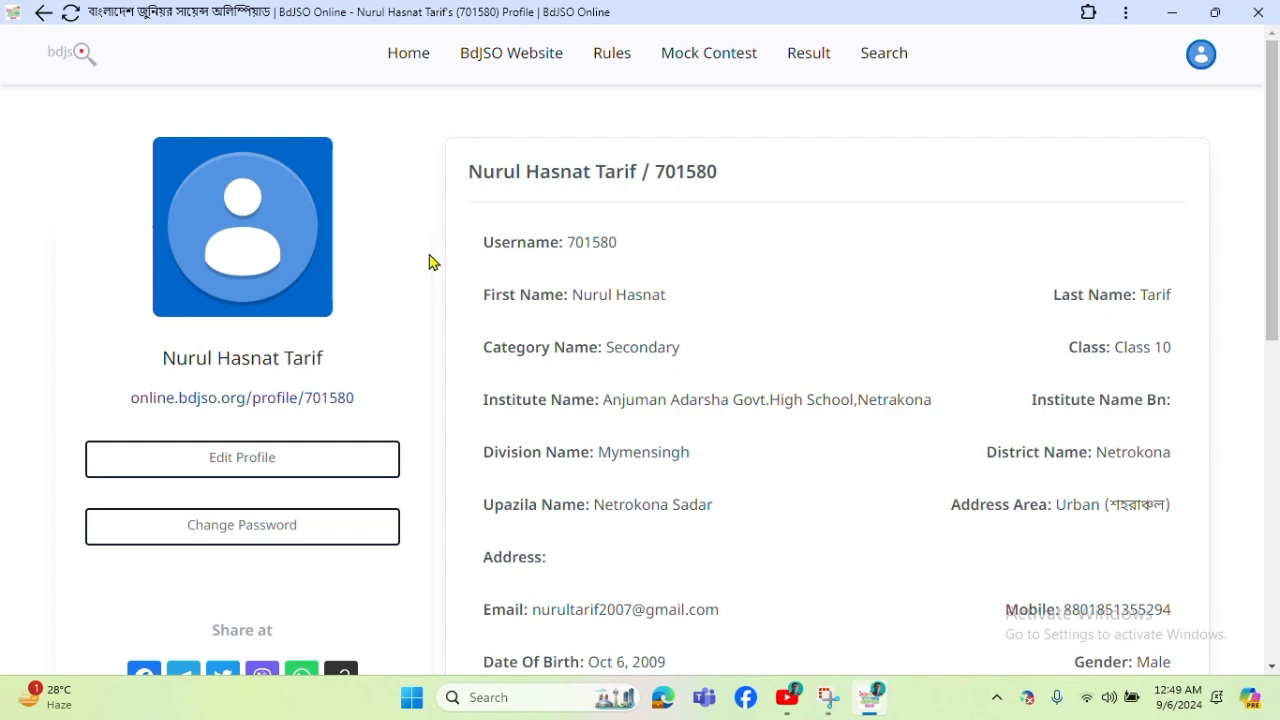
scroll(860, 337, "down", 4)
scroll(860, 343, "up", 4)
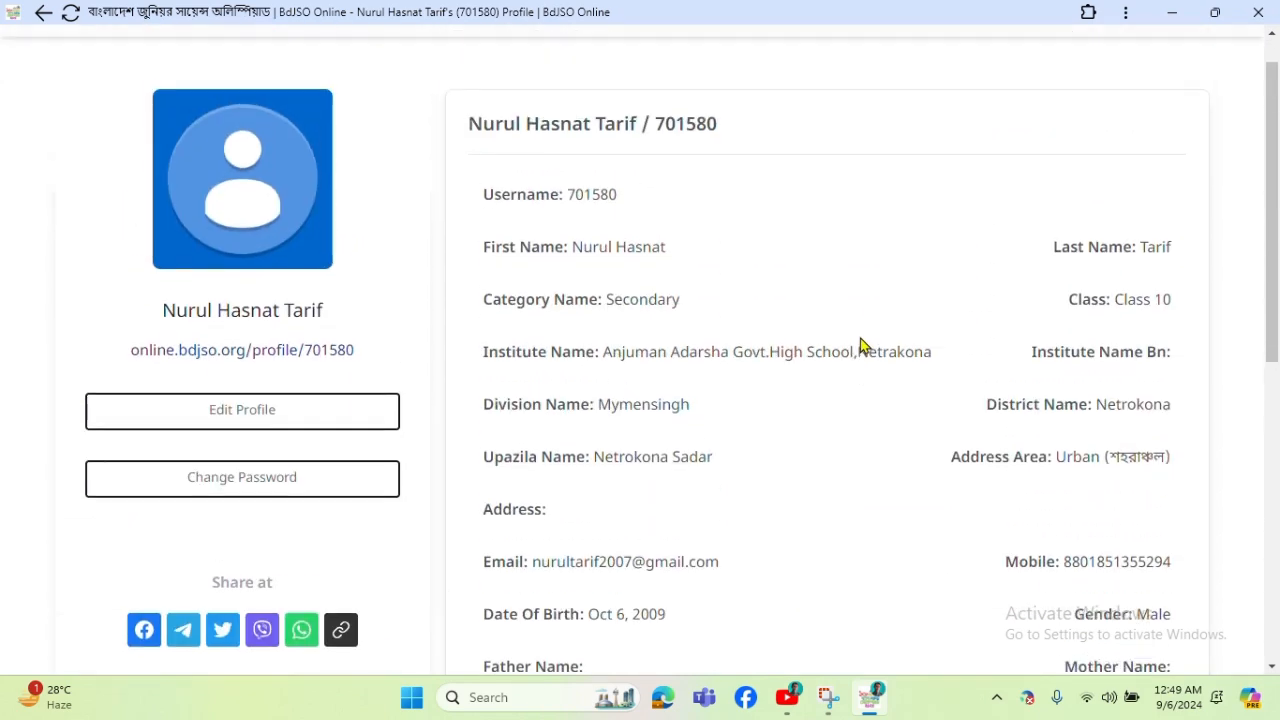